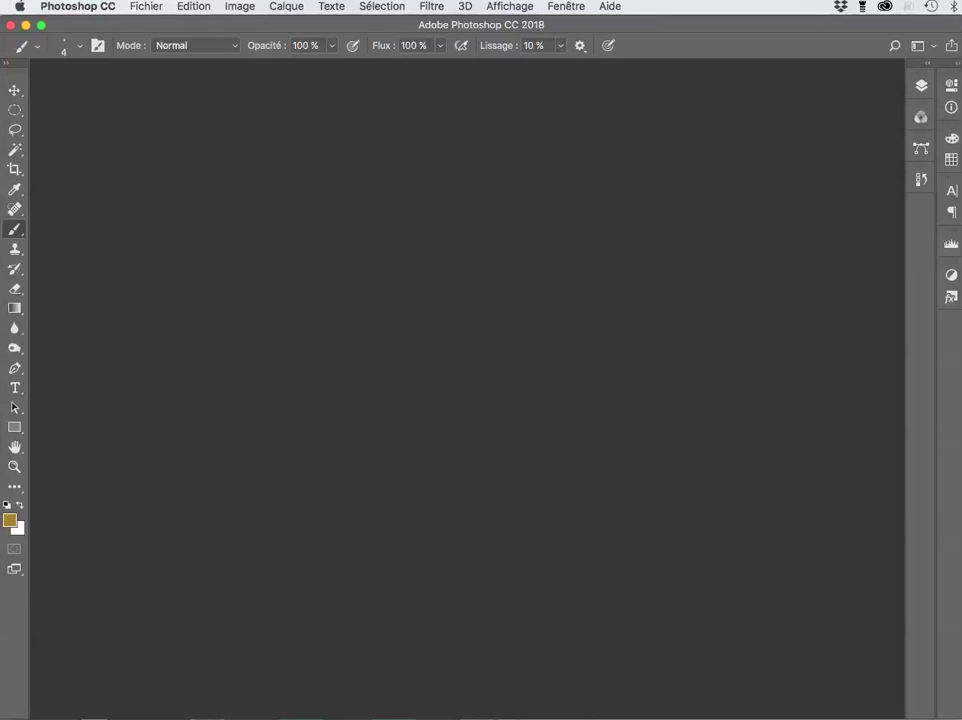
Open milan.jpg and milan_sky.jpg from the sélections folder, keeping the embedded colour profile for both images.
key("super+o")
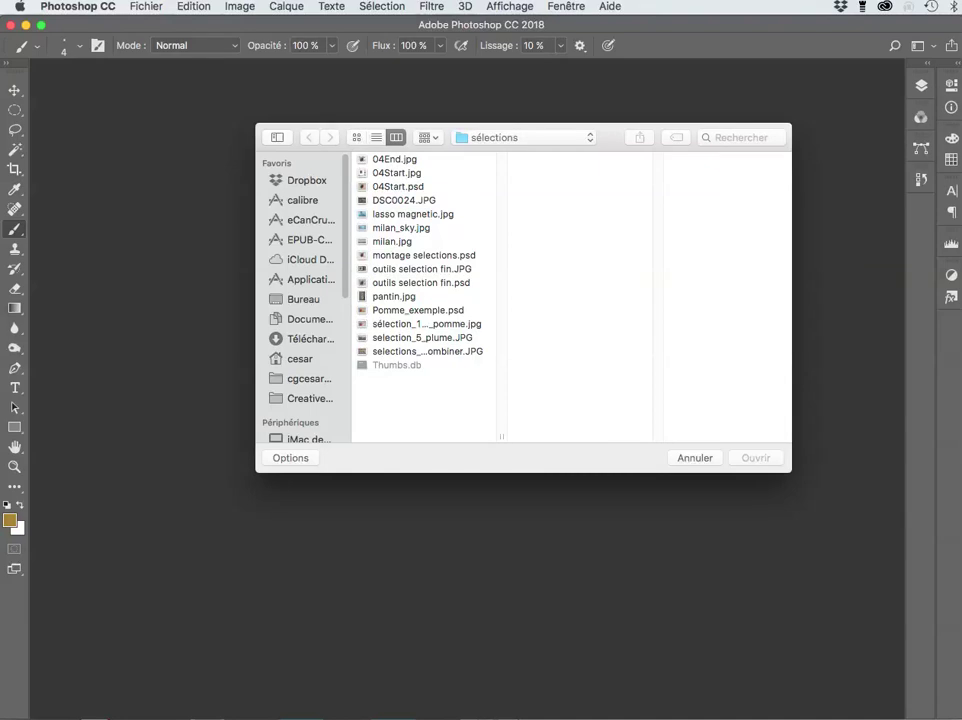
left_click(392, 242)
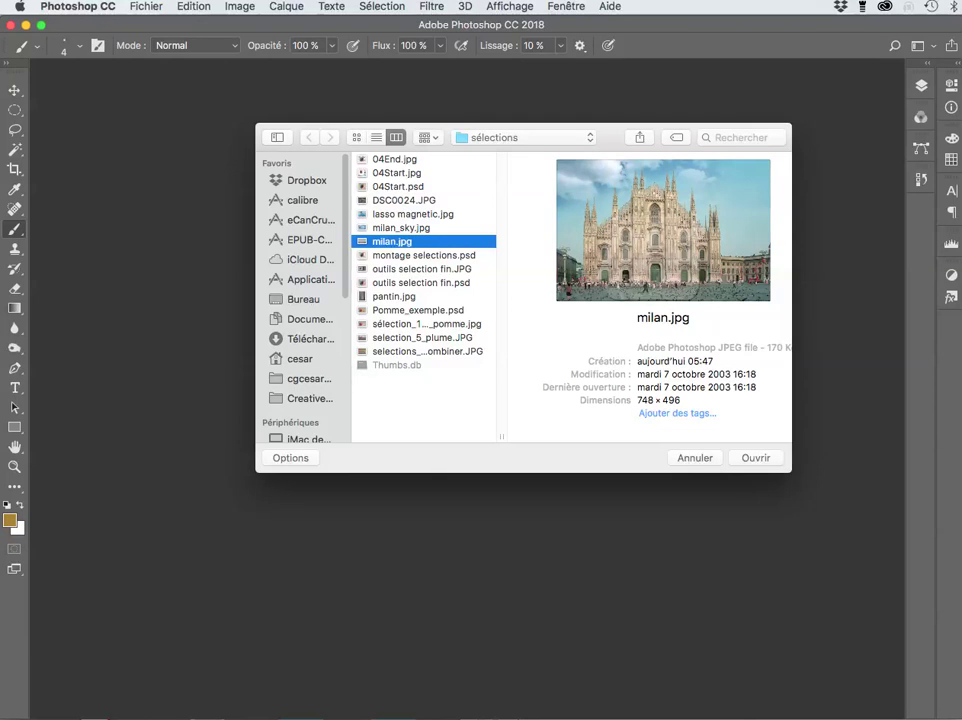
left_click(401, 228, "shift")
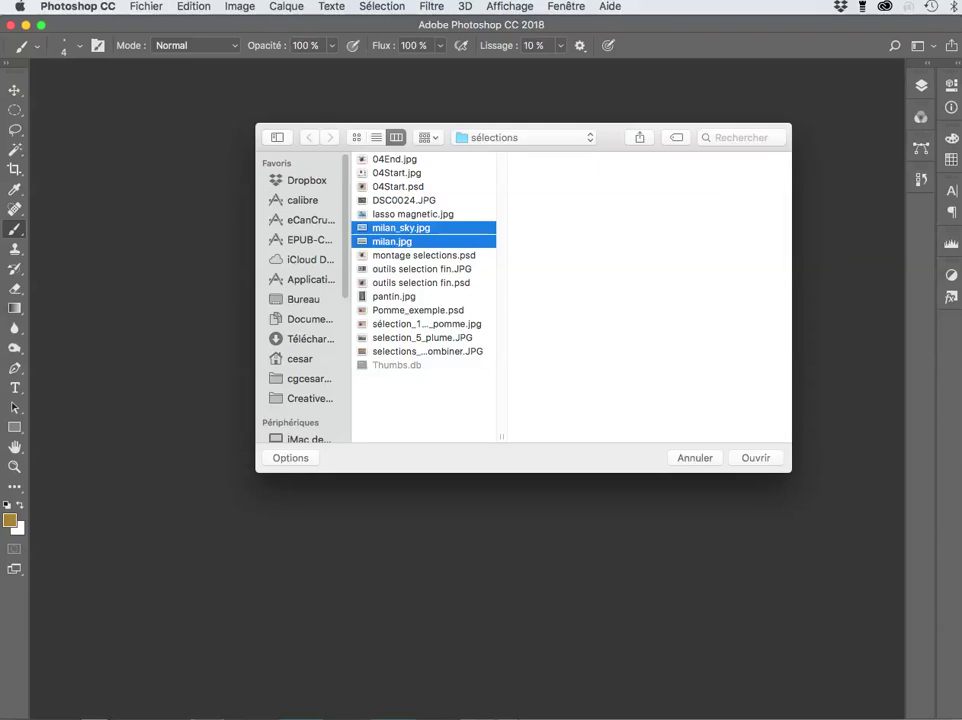
key("Return")
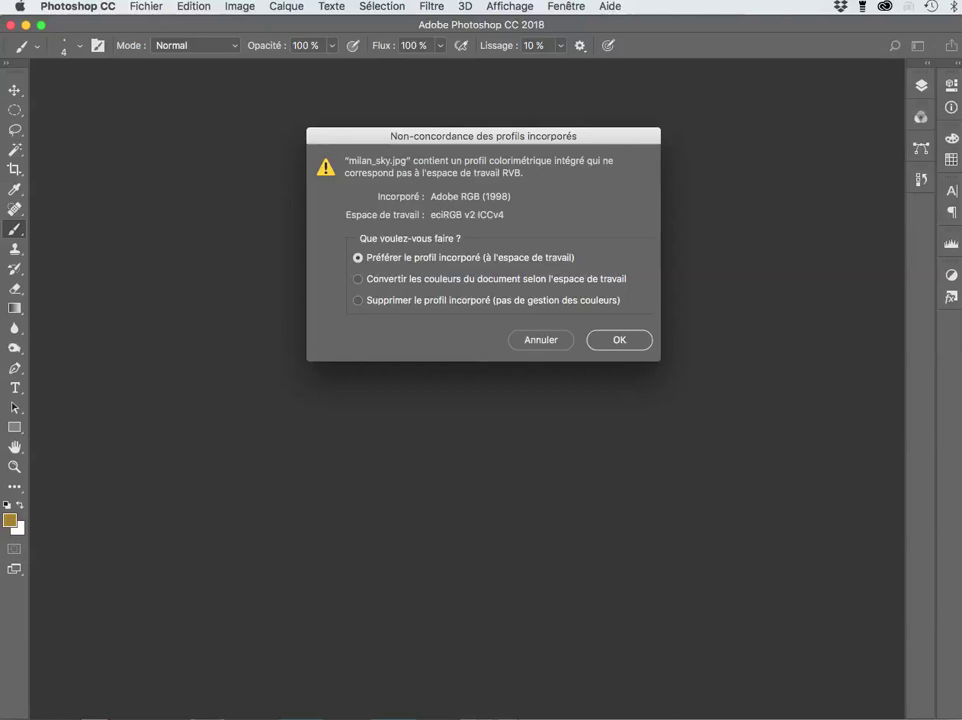
key("Return")
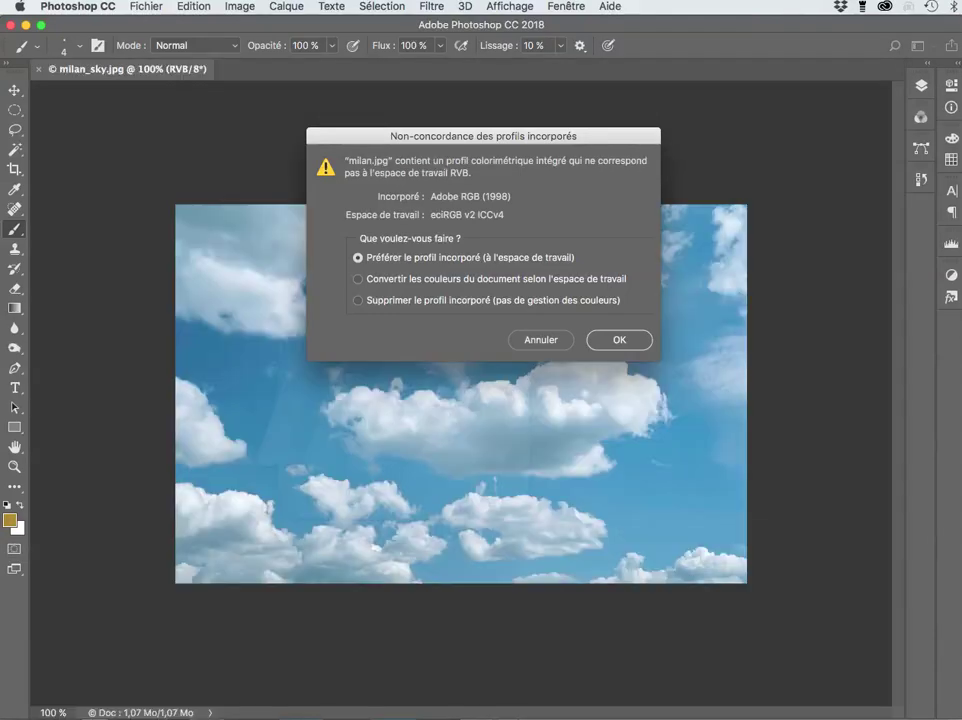
key("Return")
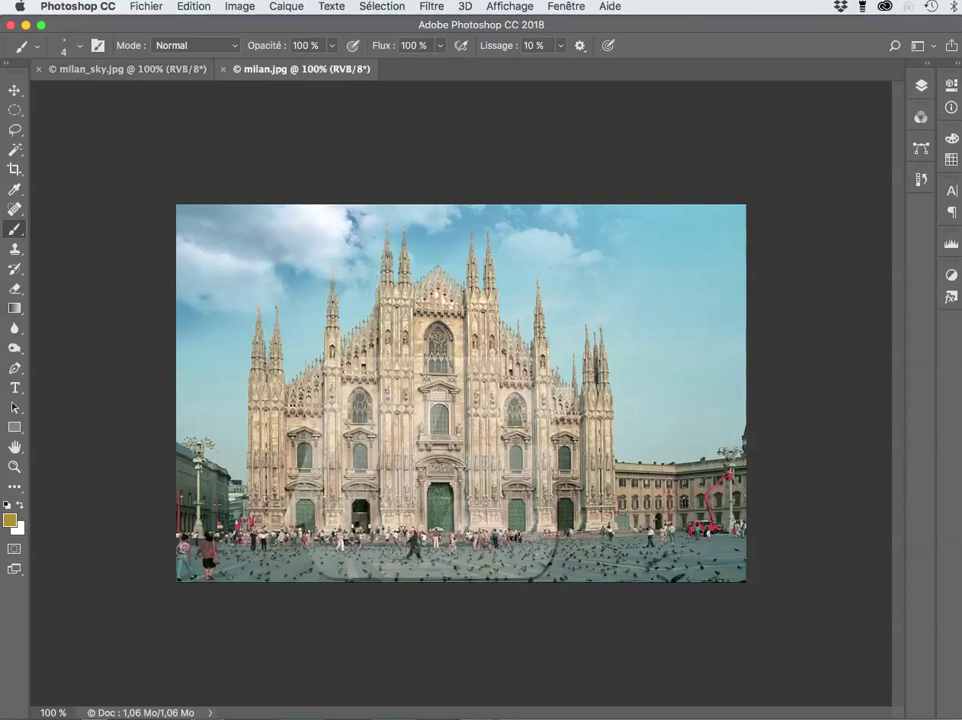
Compare the cloud image with the cathedral image and check the layers of milan.jpg.
left_click(70, 69)
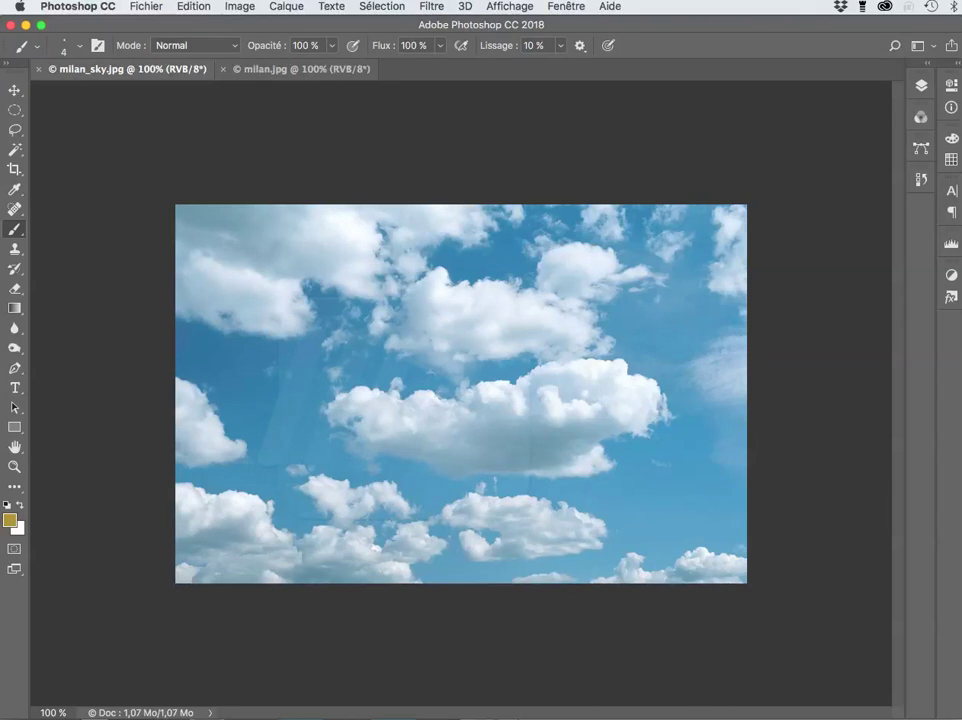
left_click(300, 69)
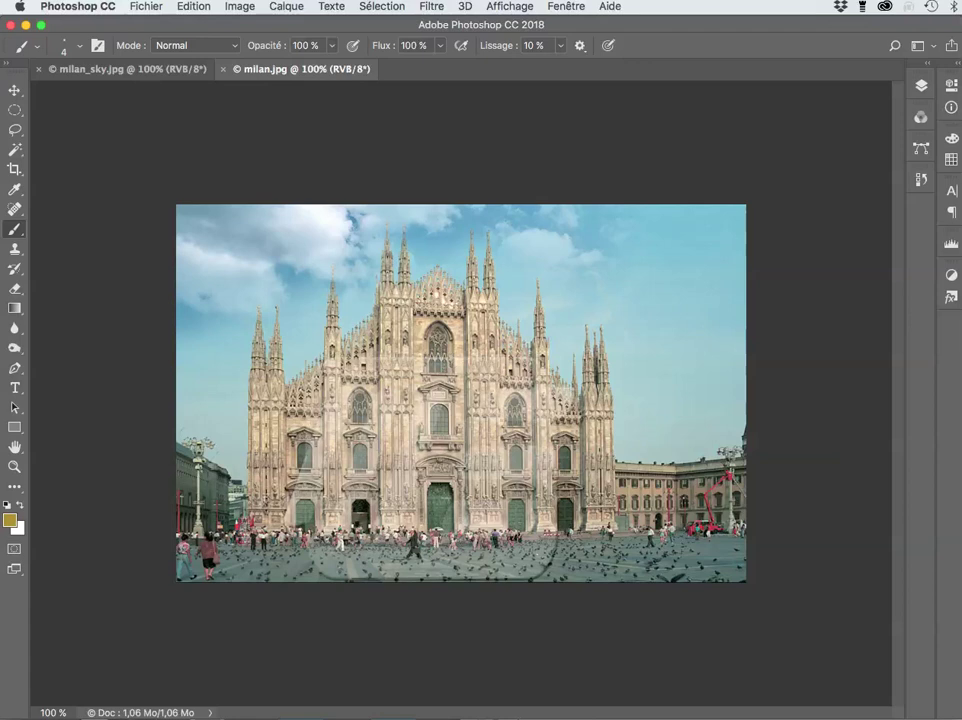
left_click(921, 86)
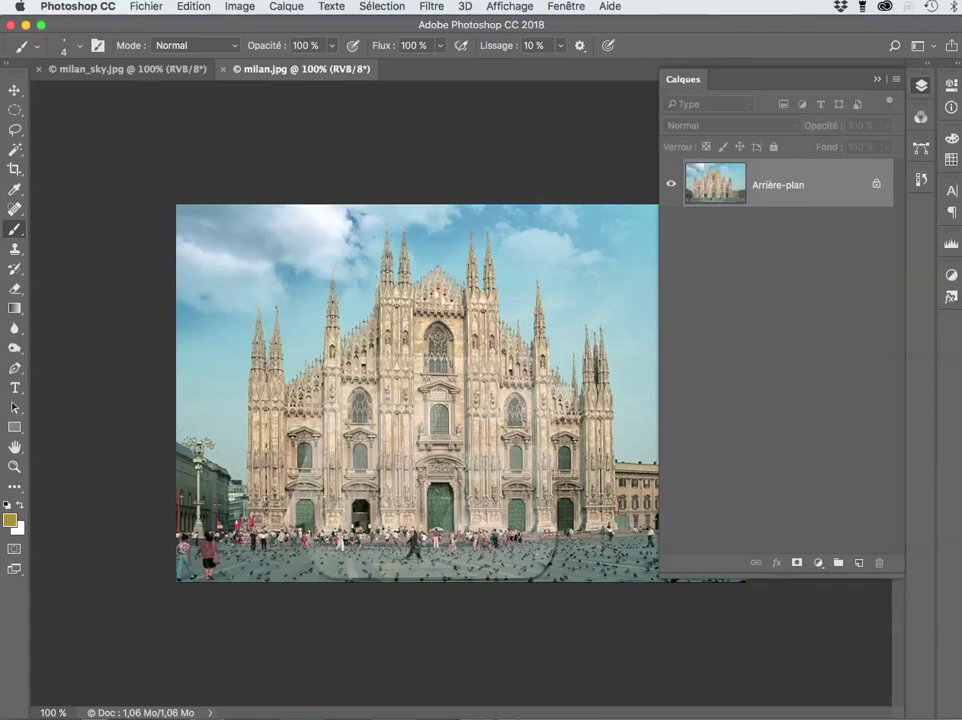
left_click(921, 86)
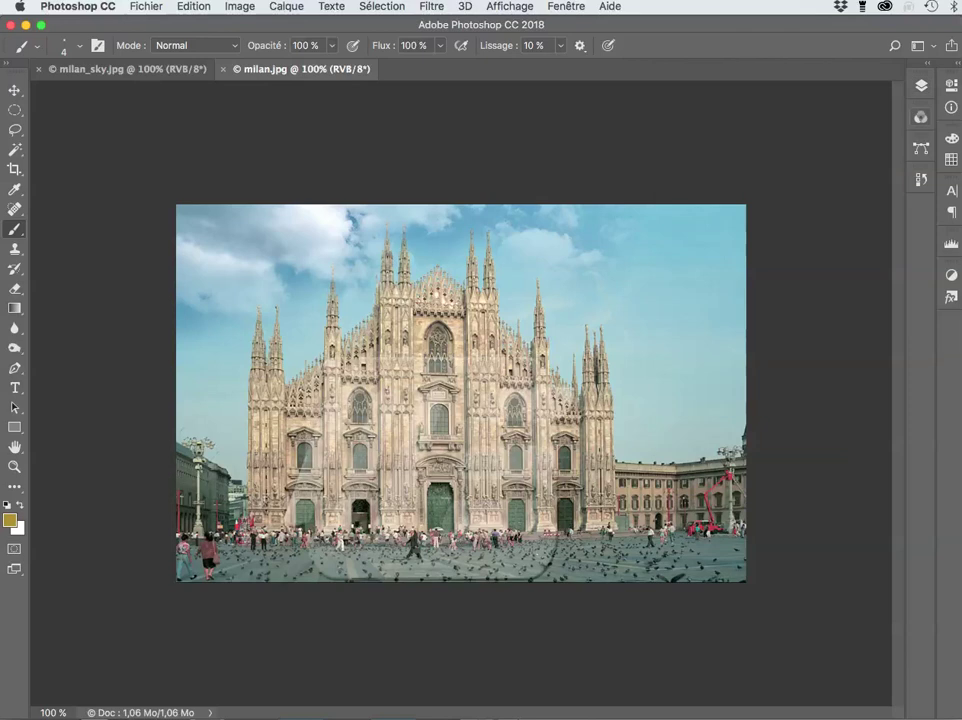
Examine the Rouge, Vert and Bleu channels of milan.jpg one at a time, ending on the RVB composite.
left_click(921, 117)
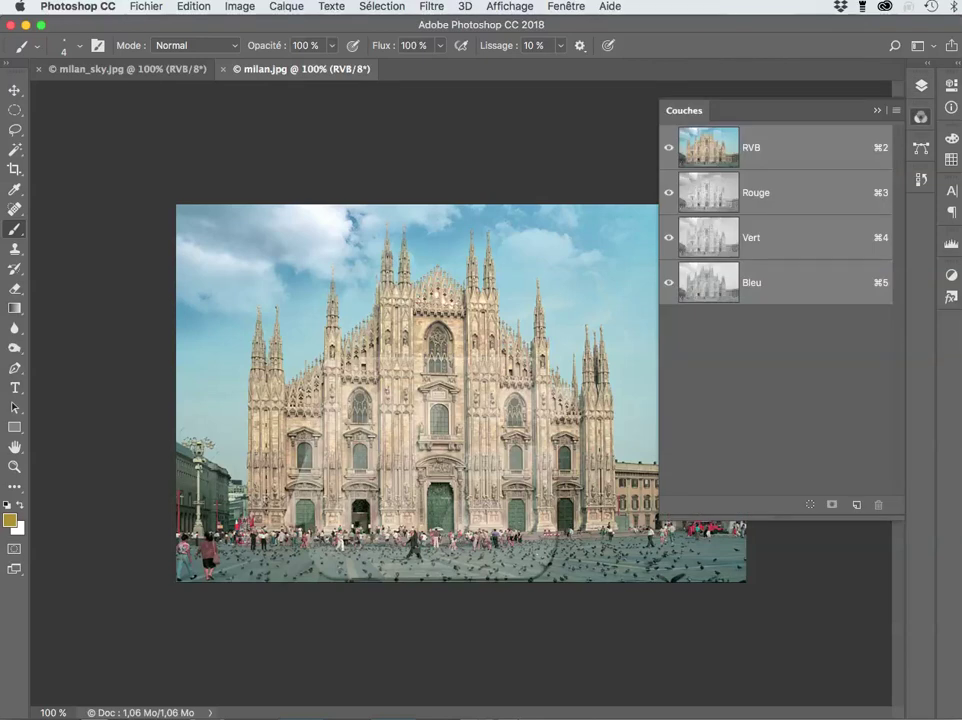
key("super+3")
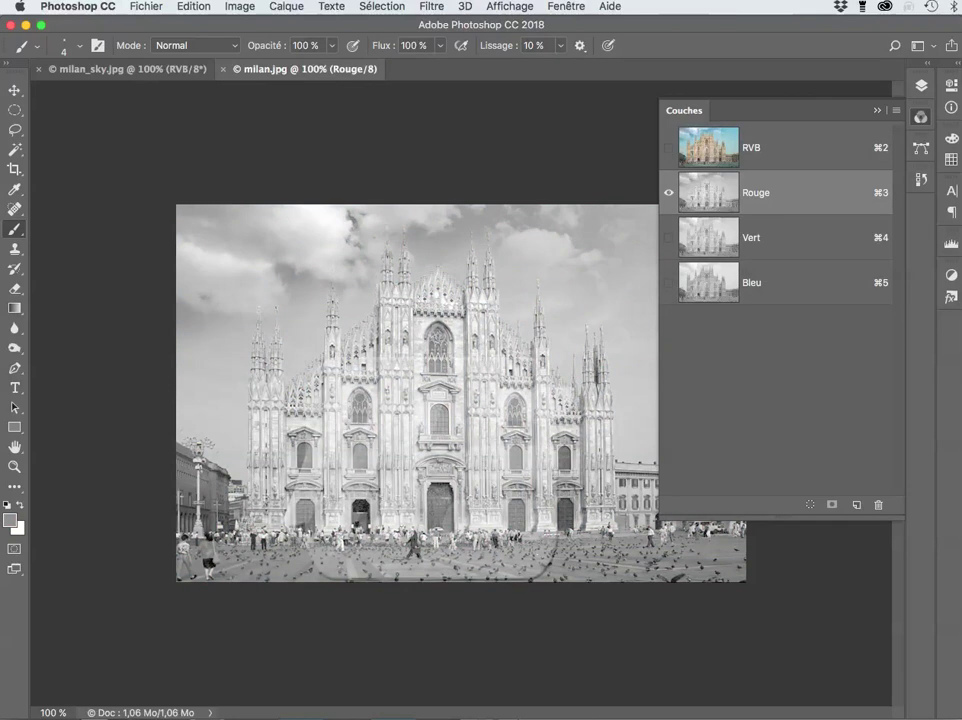
key("super+4")
key("super+5")
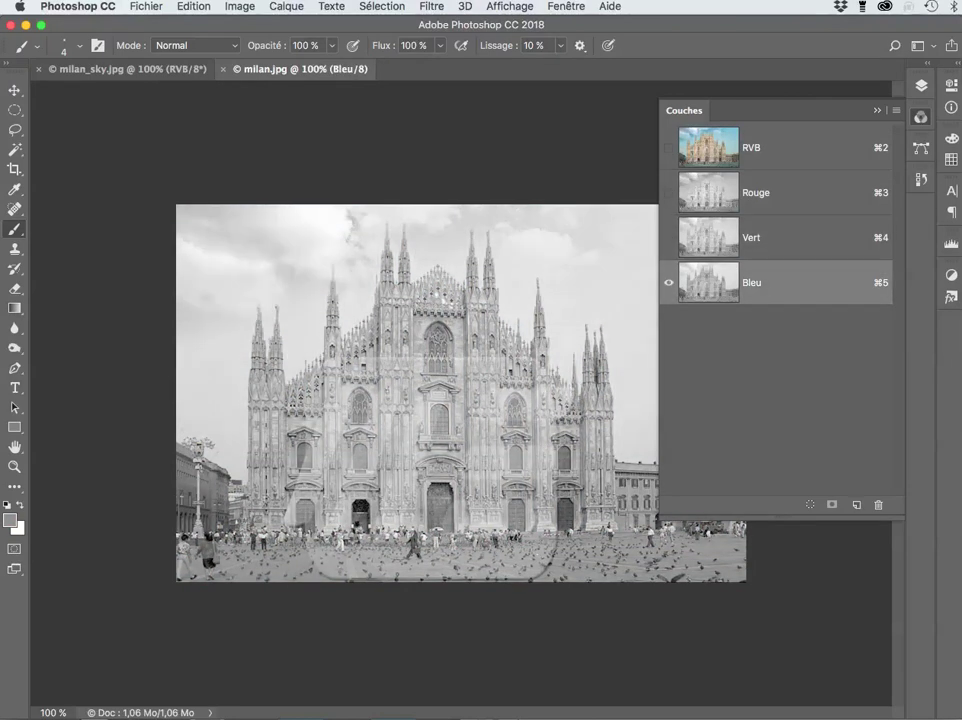
key("super+2")
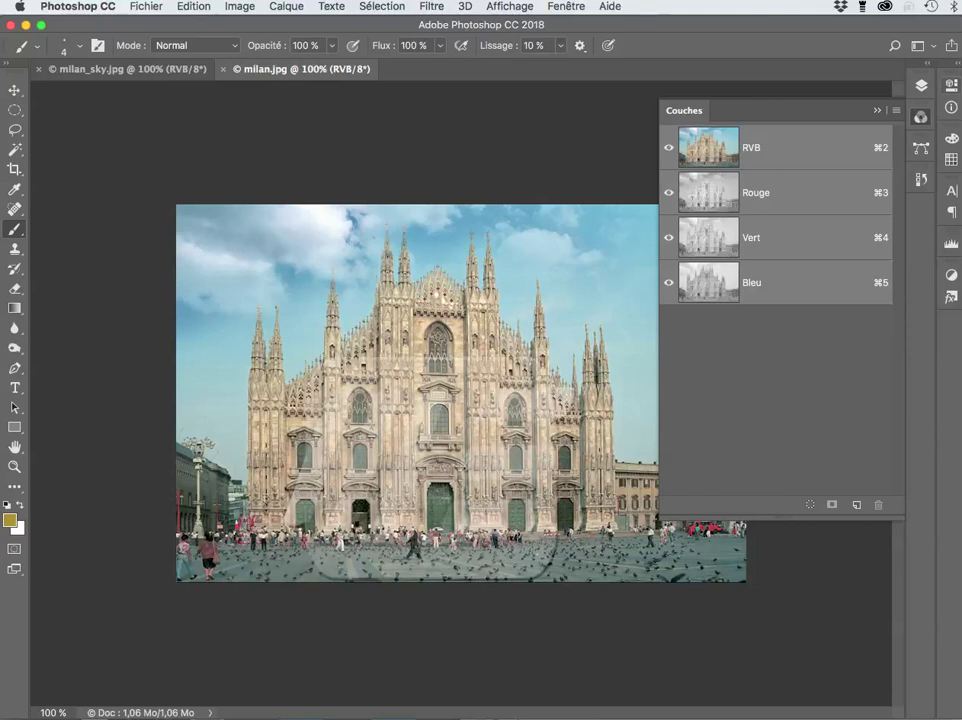
left_click(877, 110)
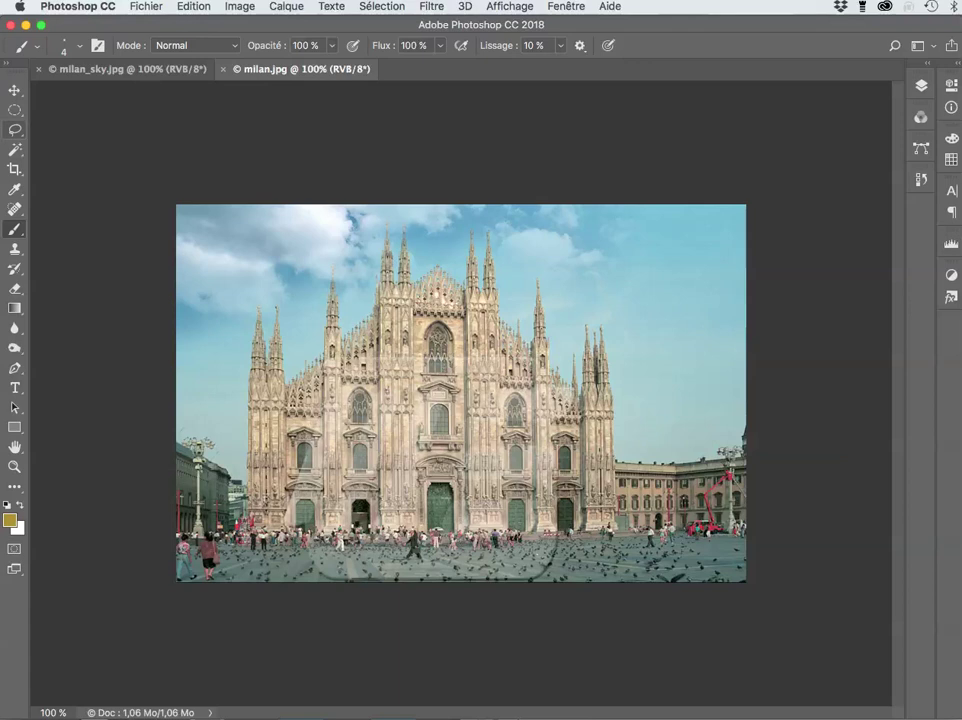
Lasso a rough selection just inside the cathedral's roofline and around the buildings and square, and invert it to cover the sky.
left_click(14, 129)
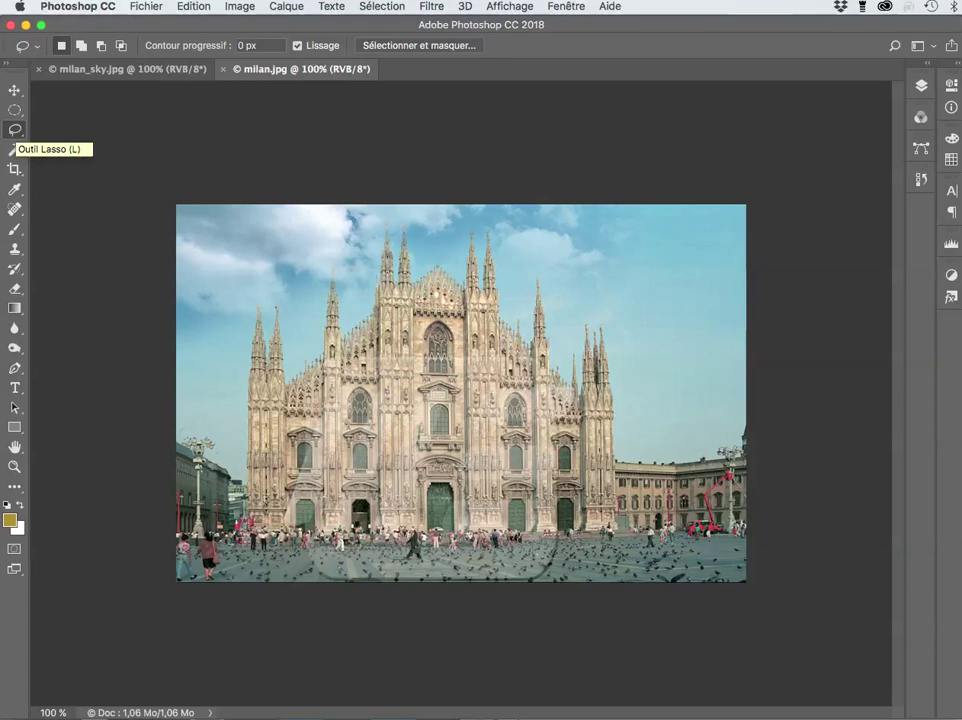
left_click(14, 129)
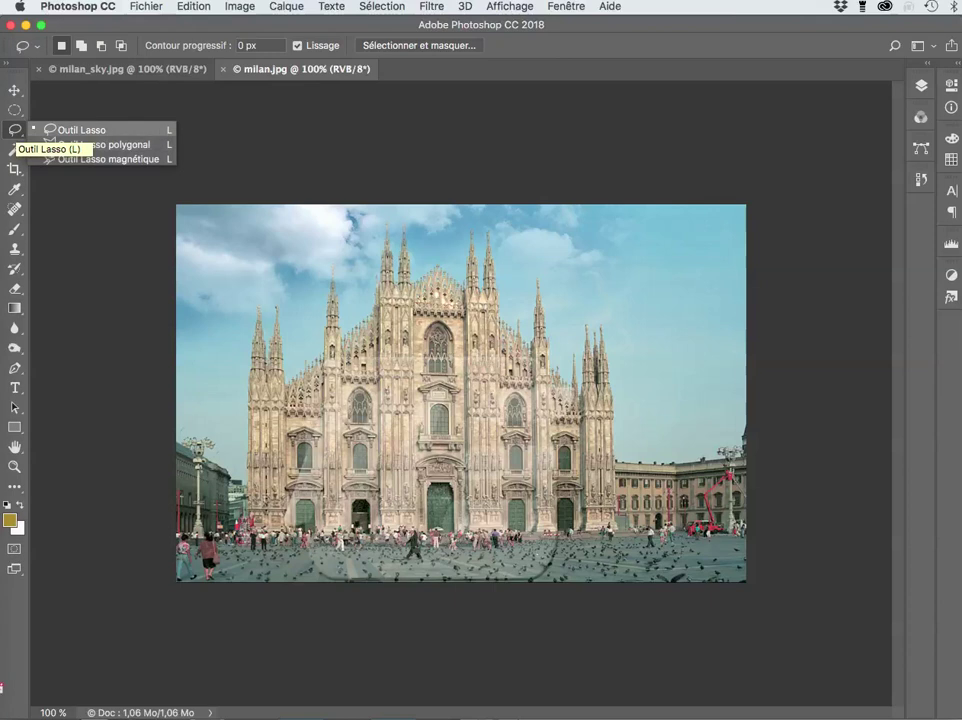
left_click(81, 130)
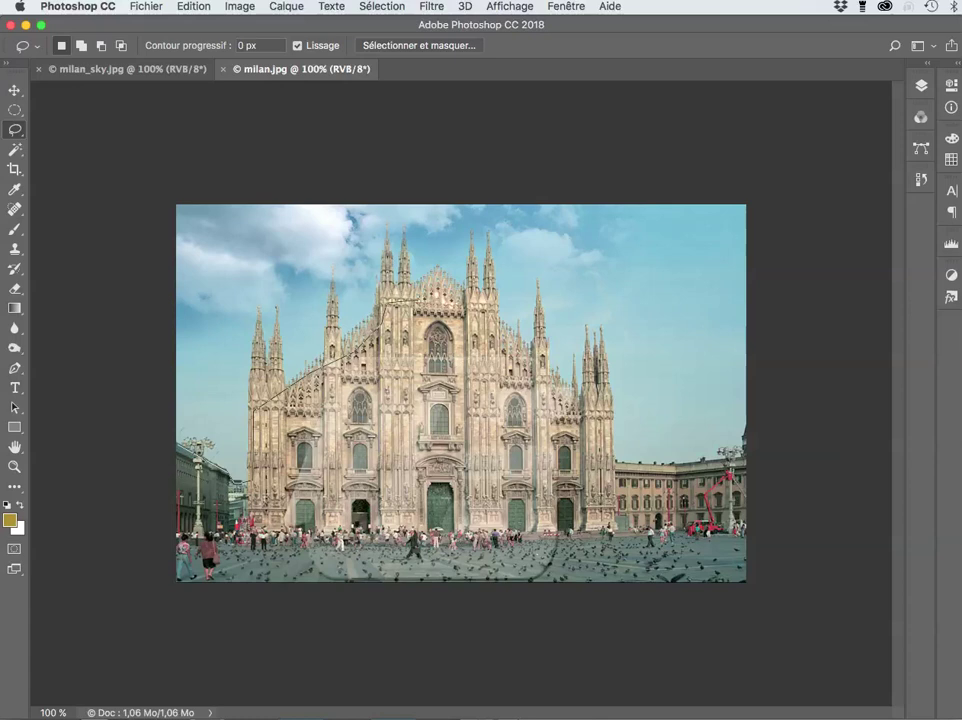
mouse_move(477, 327)
left_mouse_down()
mouse_move(505, 375)
mouse_move(578, 410)
left_mouse_up()
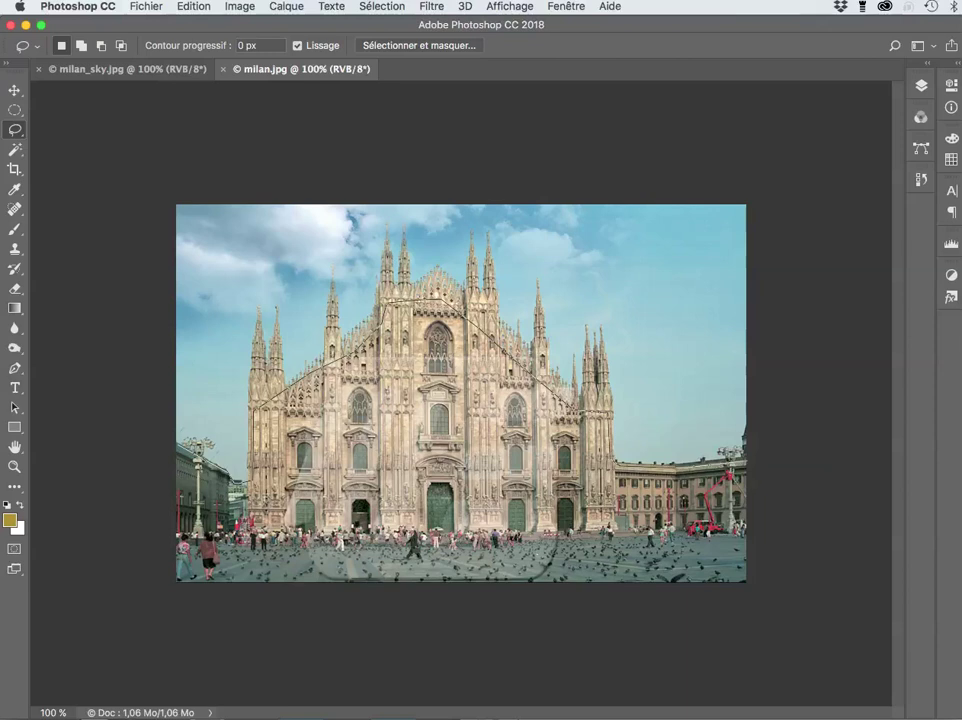
mouse_move(578, 410)
left_mouse_down()
mouse_move(799, 485)
mouse_move(796, 622)
mouse_move(490, 644)
mouse_move(122, 648)
mouse_move(68, 505)
mouse_move(117, 476)
left_mouse_up()
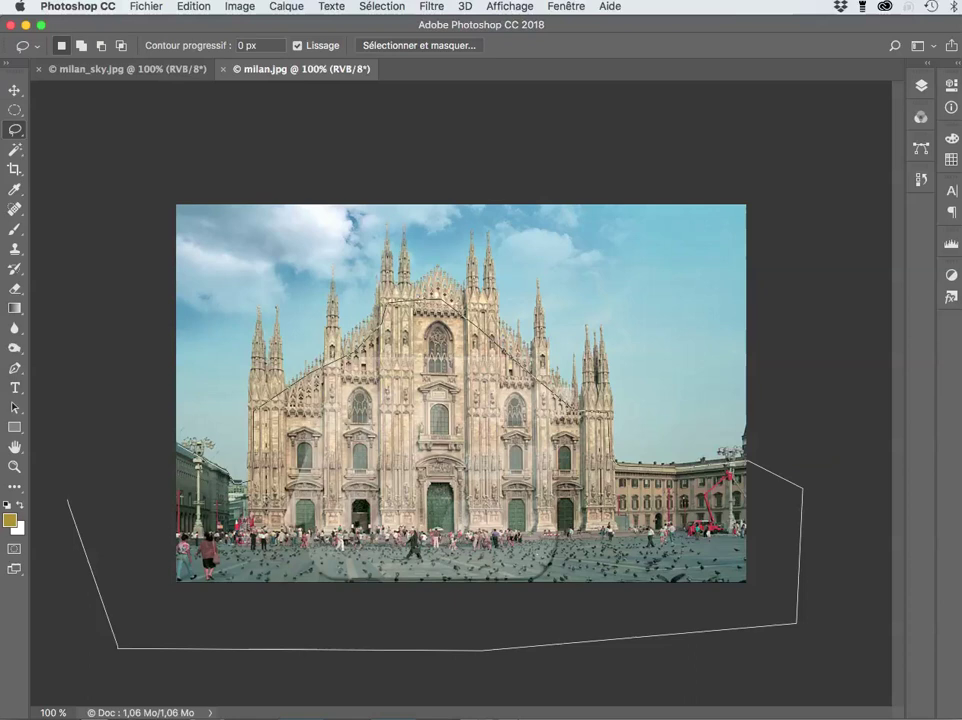
left_click_drag(67, 500, 67, 500)
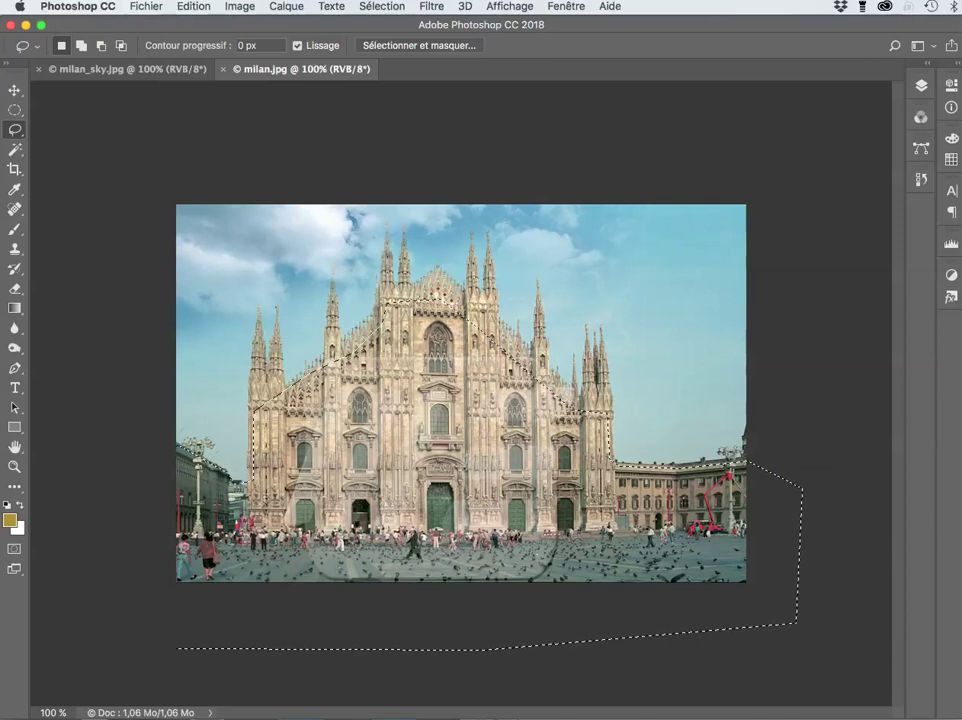
left_click(382, 7)
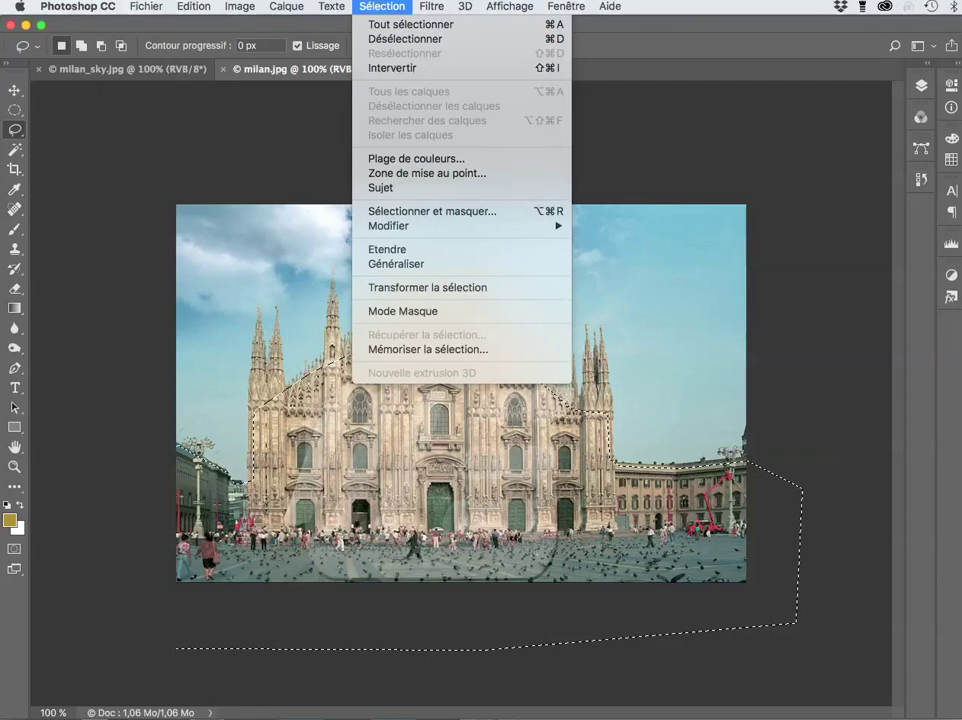
left_click(394, 68)
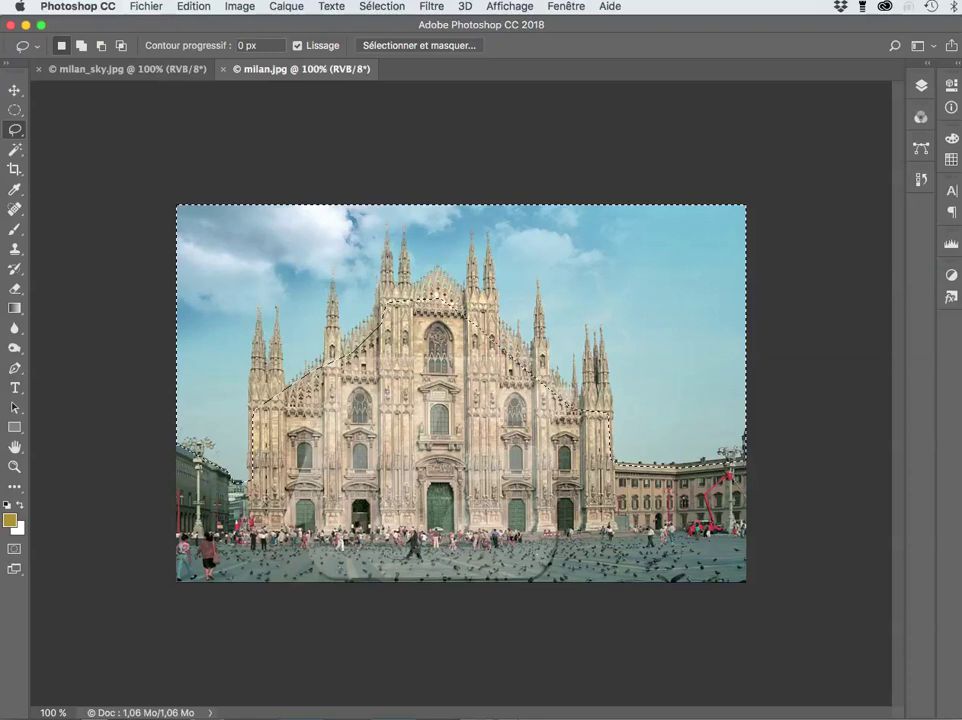
Sample the light blue sky beside the cathedral as the foreground colour with the Eyedropper.
key("i")
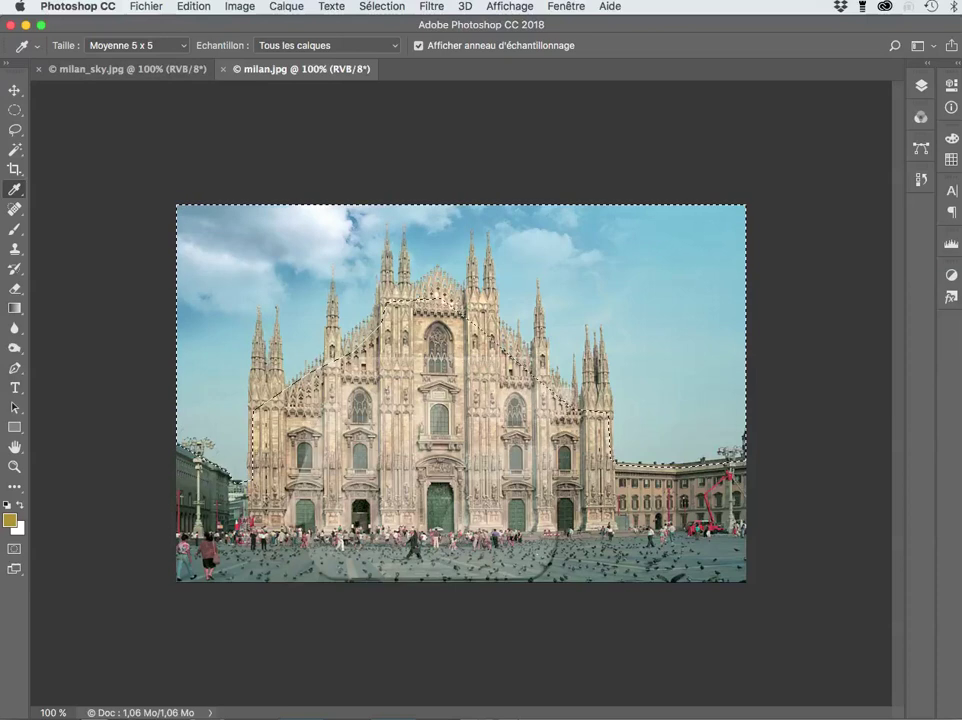
left_click(326, 45)
left_click(326, 45)
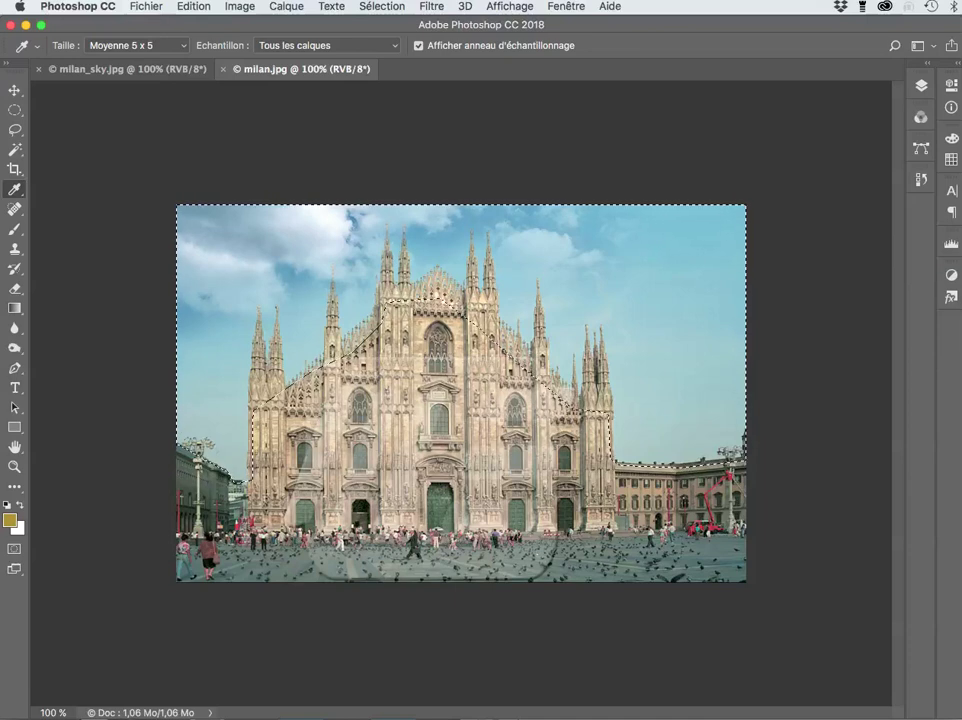
left_click(680, 262)
Open Plage de couleurs for the rough sky selection, keeping Pipette as the selection mode.
left_click(286, 7)
mouse_move(382, 7)
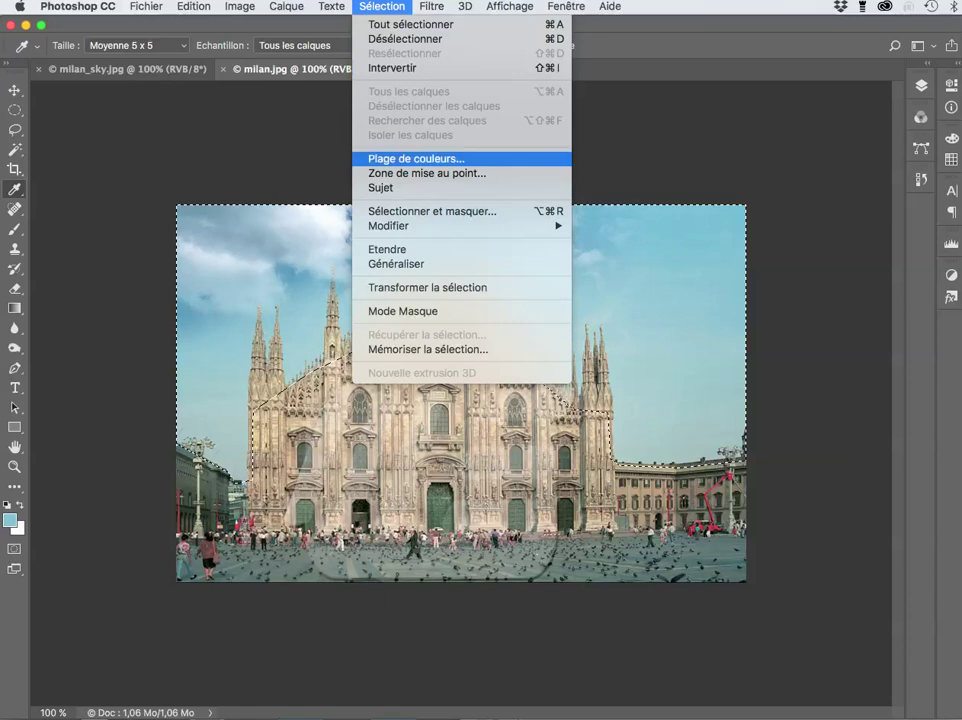
left_click(416, 159)
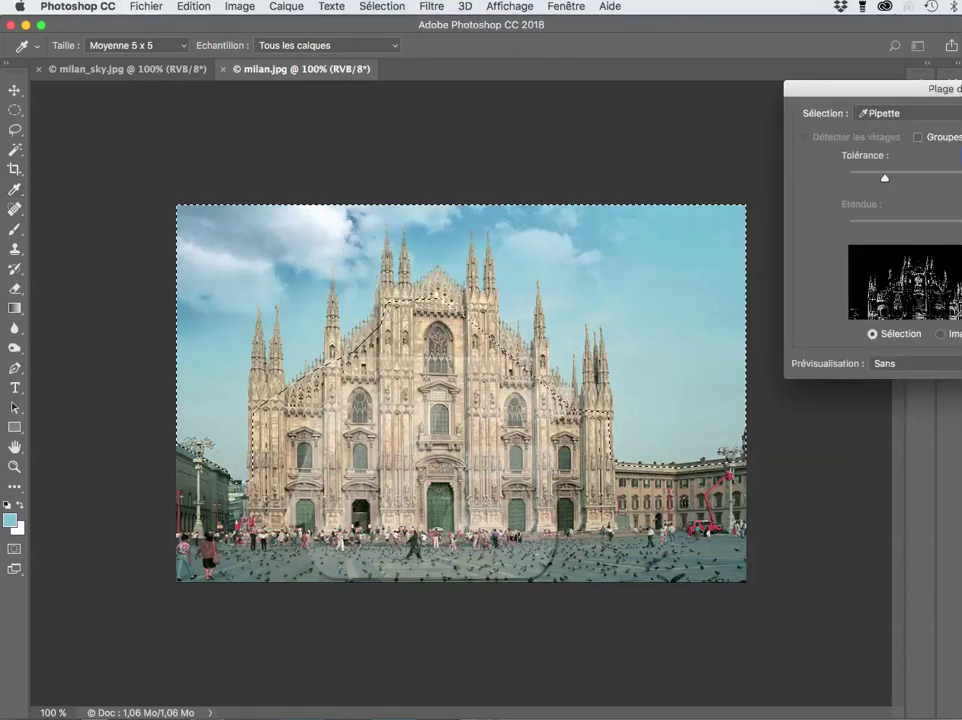
left_click_drag(850, 129, 149, 430)
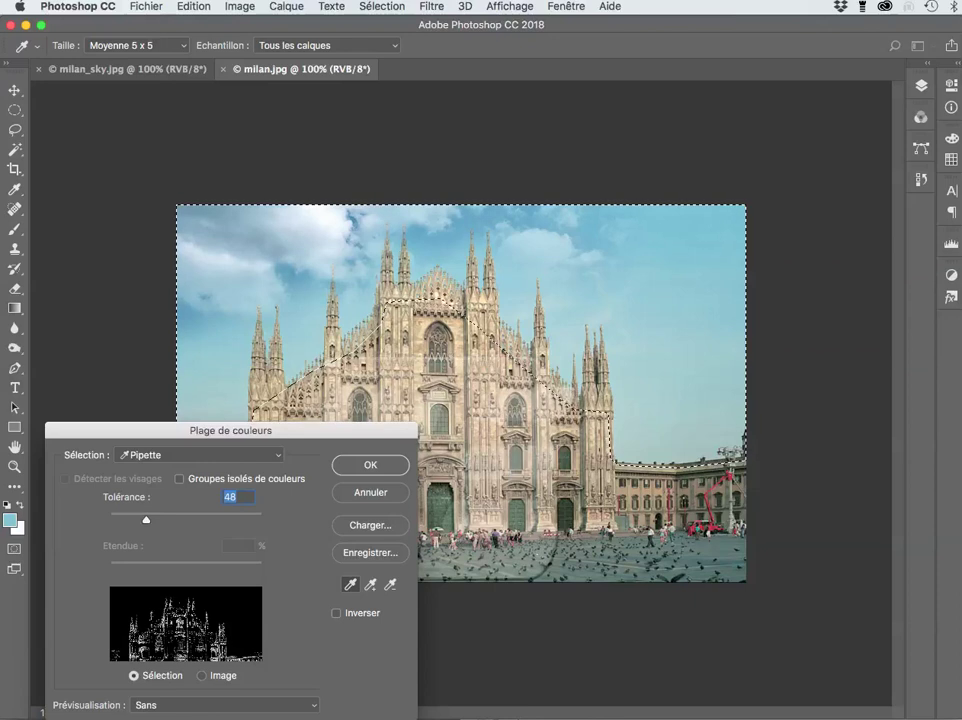
left_click(272, 455)
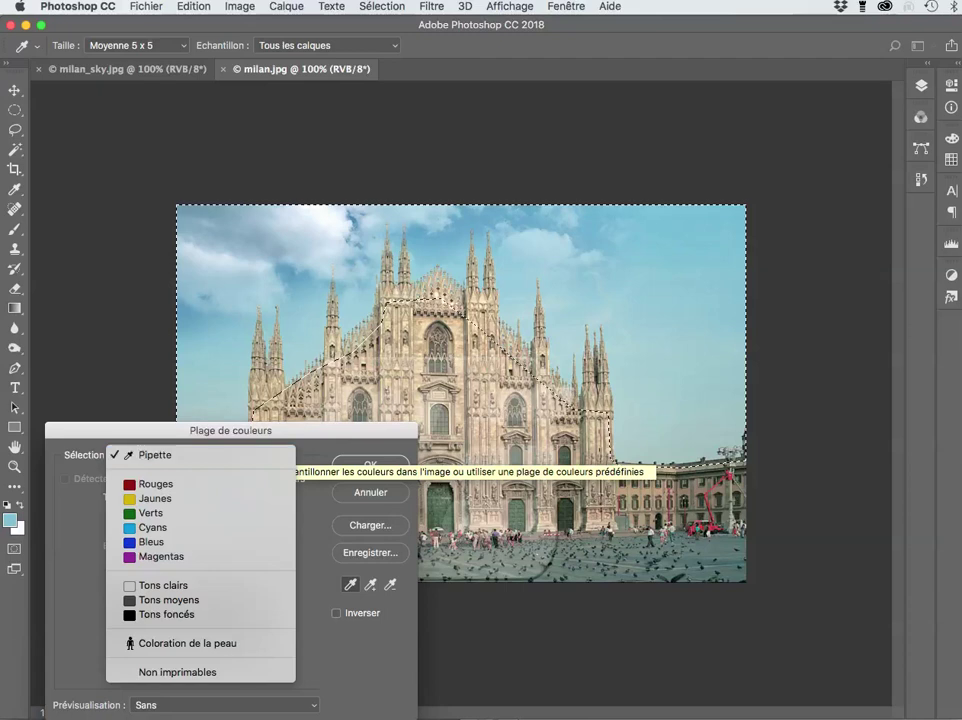
left_click(155, 455)
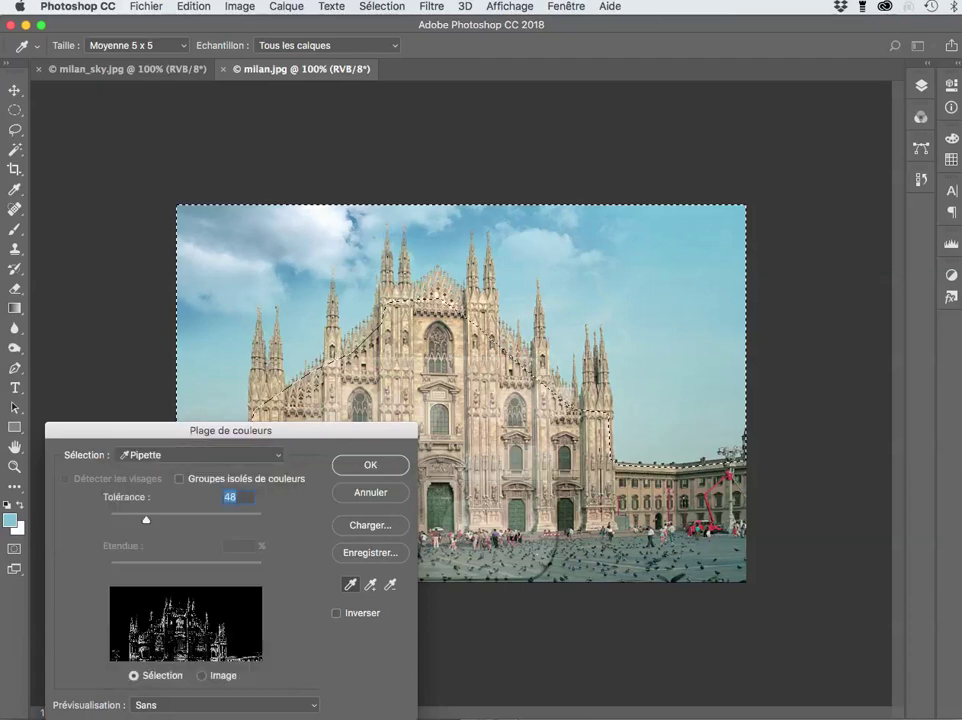
Set the colour range to add samples, with the Image thumbnail and a Niveaux de gris preview, leaving the sky area uncovered.
left_click(370, 585)
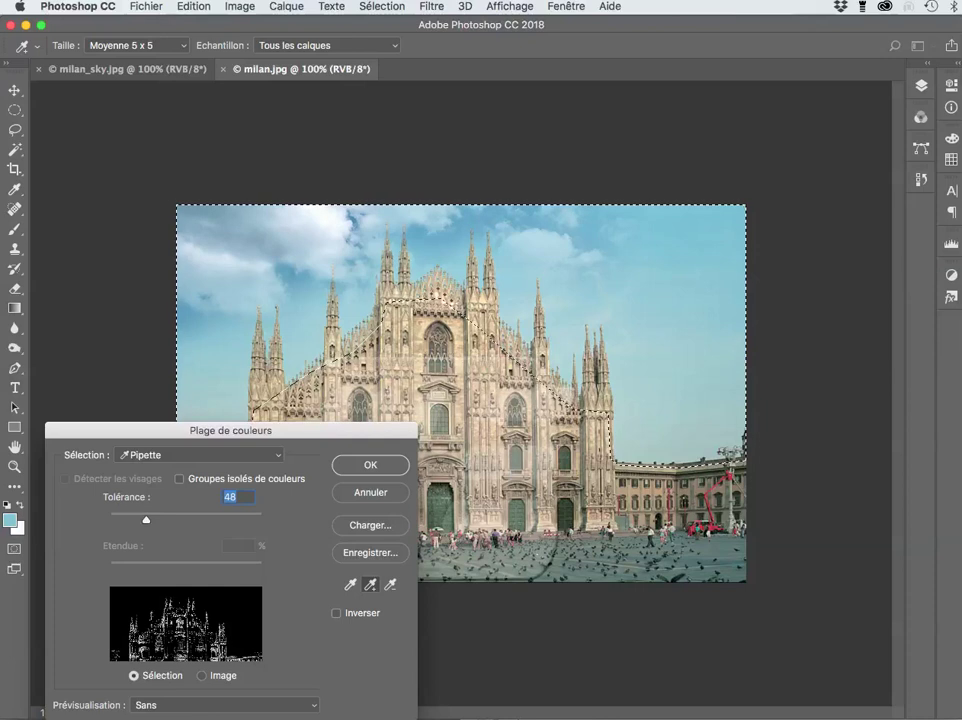
key("super")
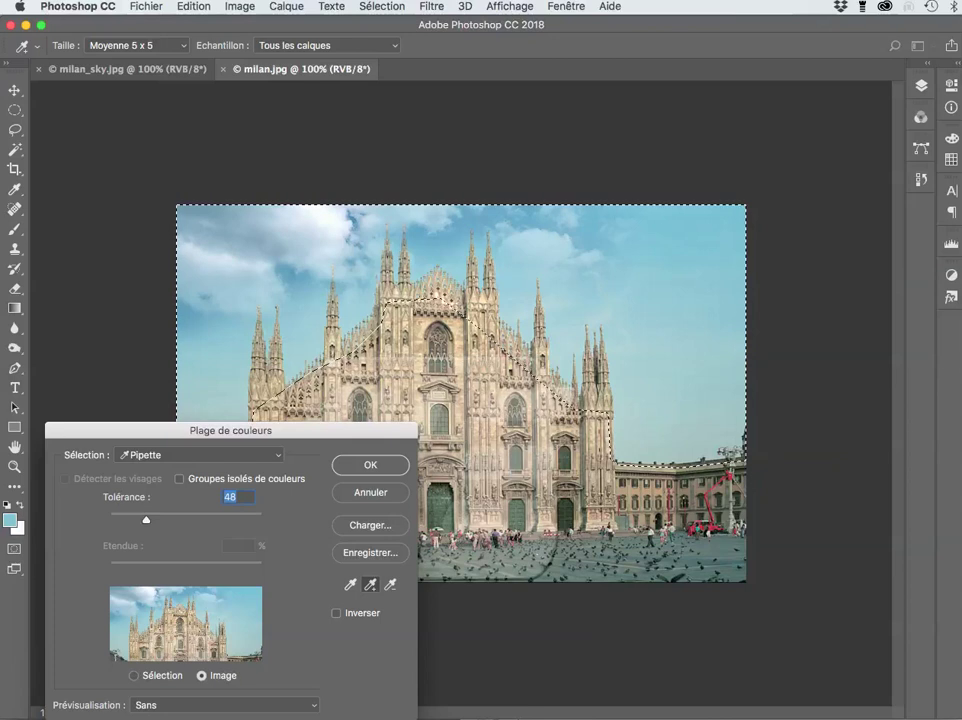
left_click(220, 704)
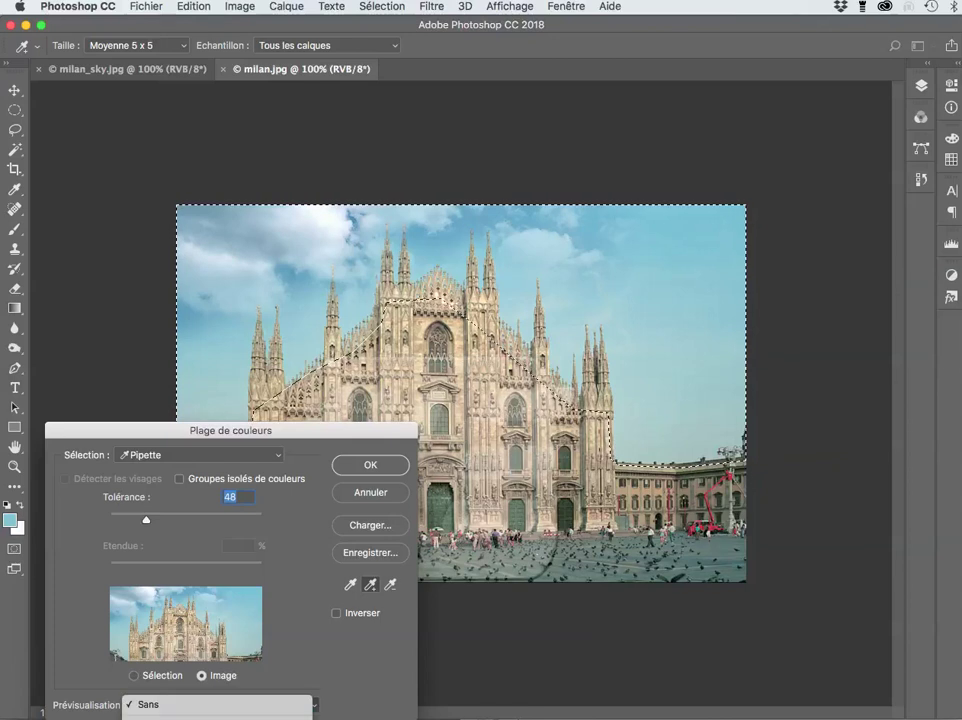
left_click(172, 718)
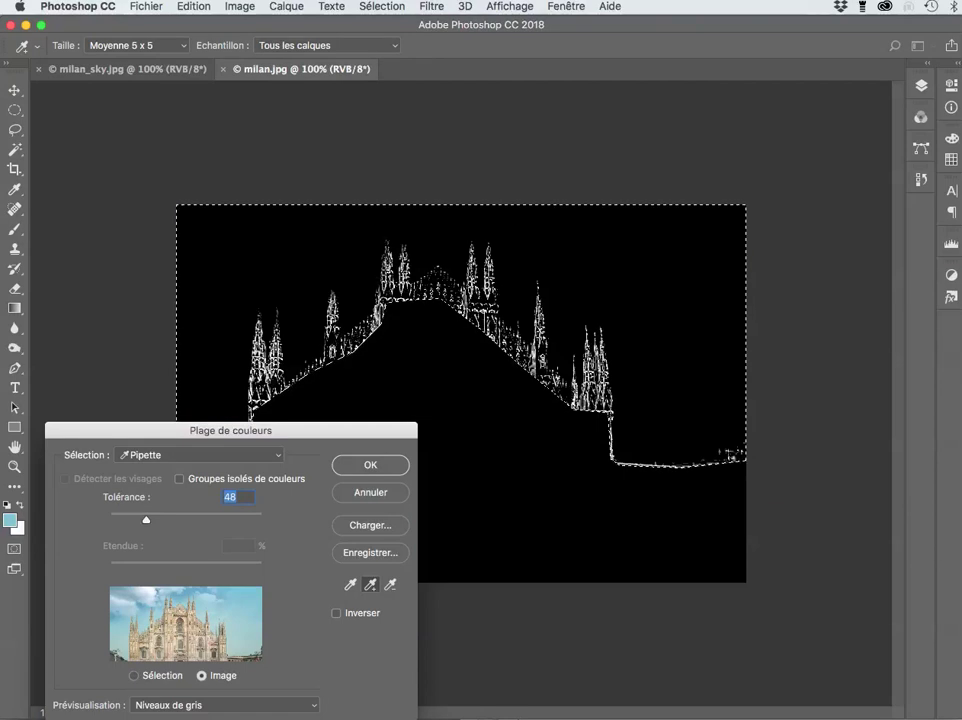
left_click_drag(300, 430, 546, 465)
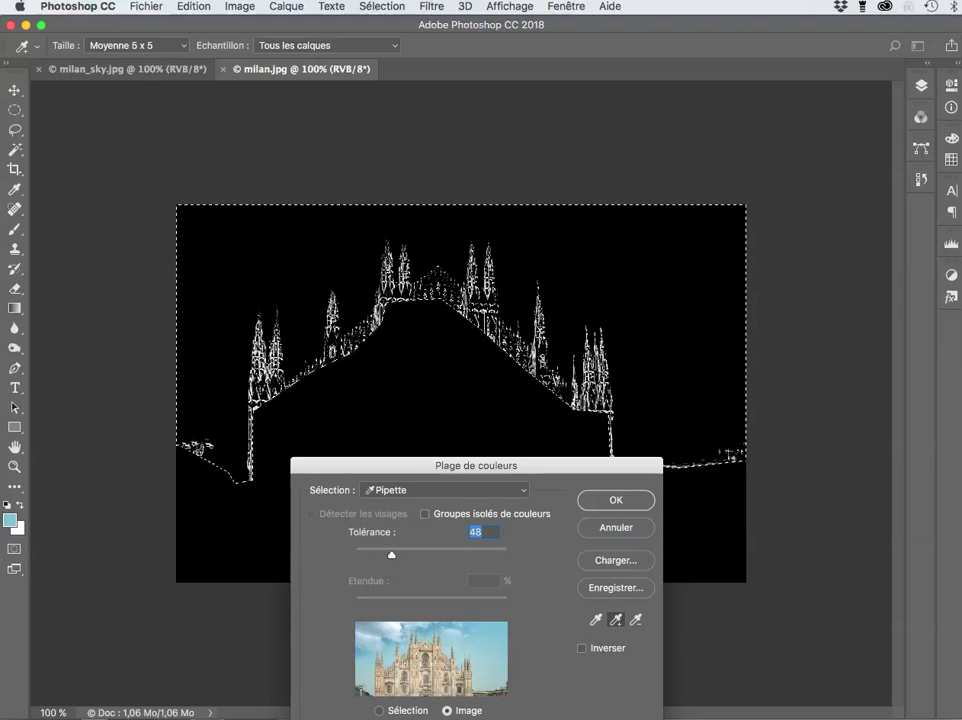
Add colour samples from the blue sky beside and above the cathedral's spires and from the dark cloud band in the upper-left sky.
left_click(632, 345)
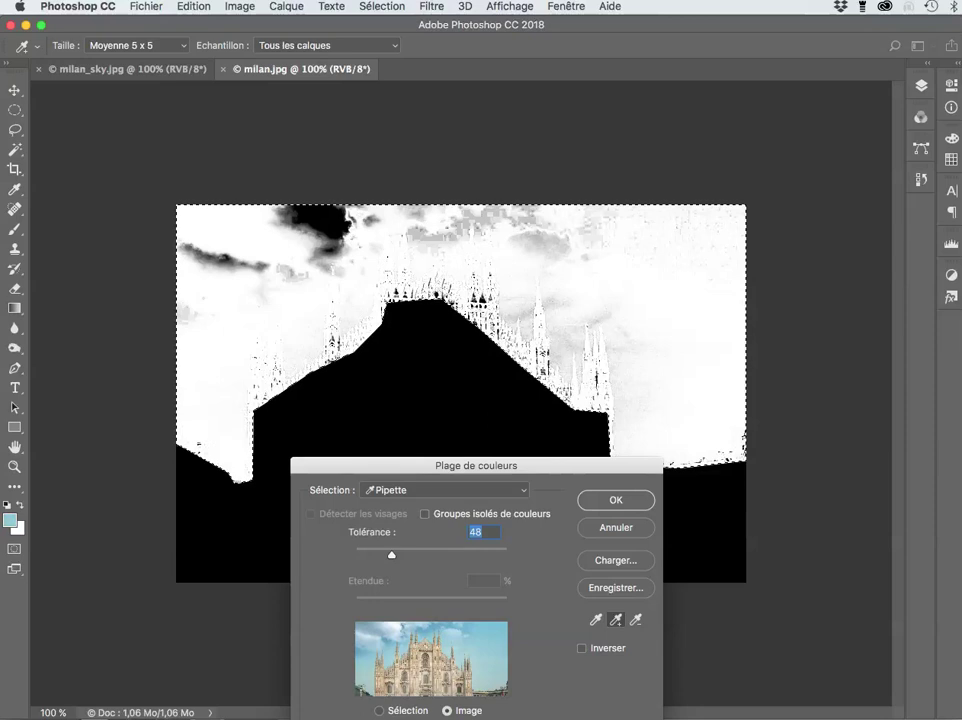
left_click(640, 300)
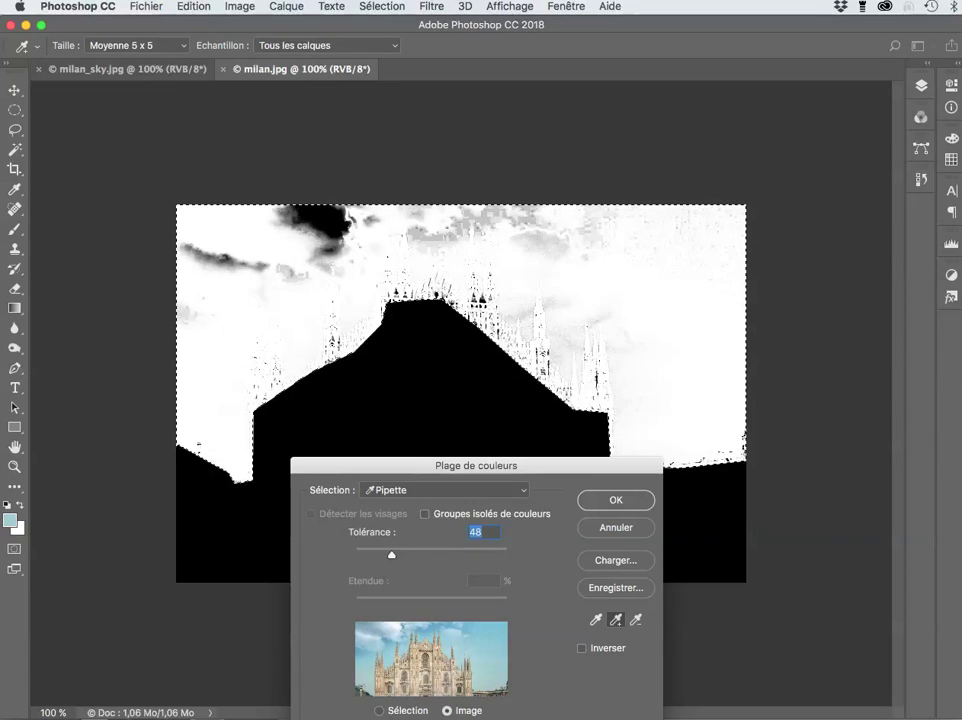
left_click(640, 235)
left_click(590, 235)
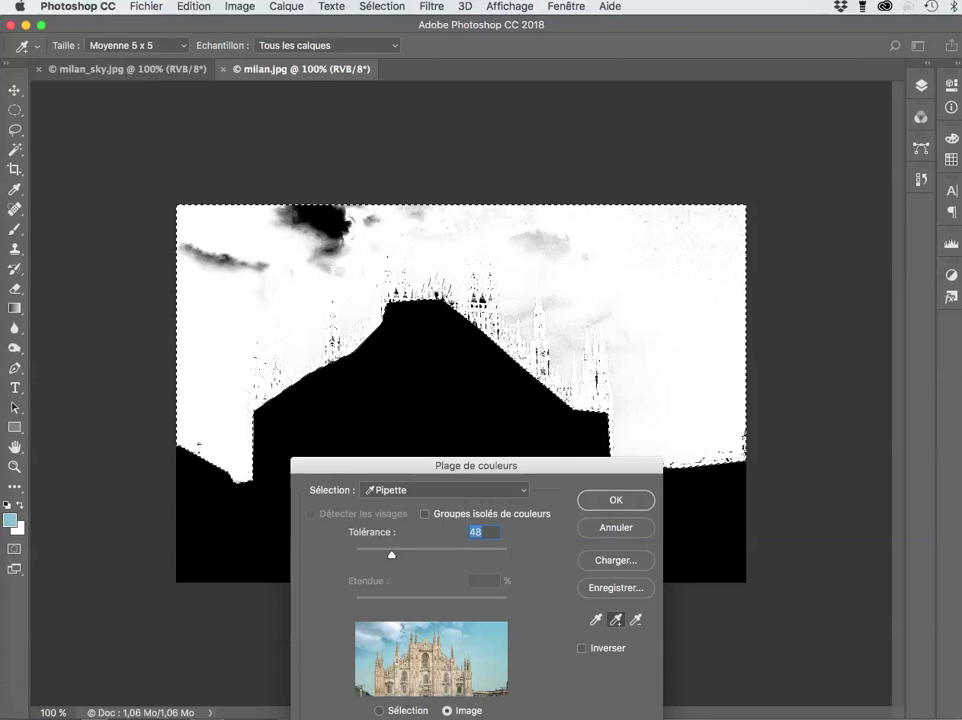
left_click(228, 261)
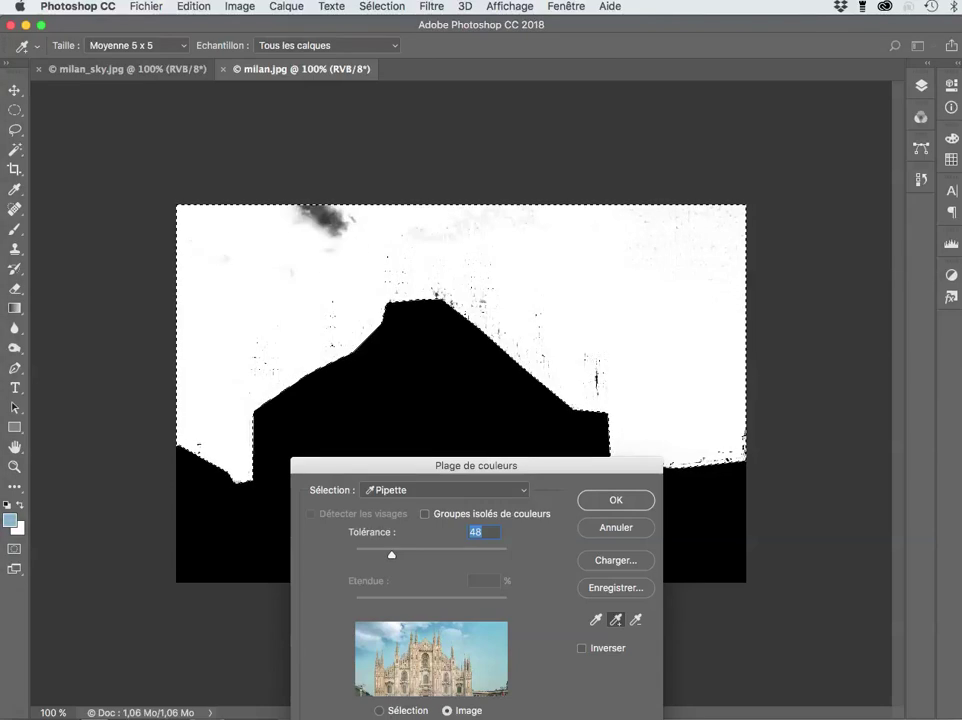
Lower the colour range tolerance to 14 and enable Groupes isolés de couleurs.
left_click_drag(391, 555, 372, 555)
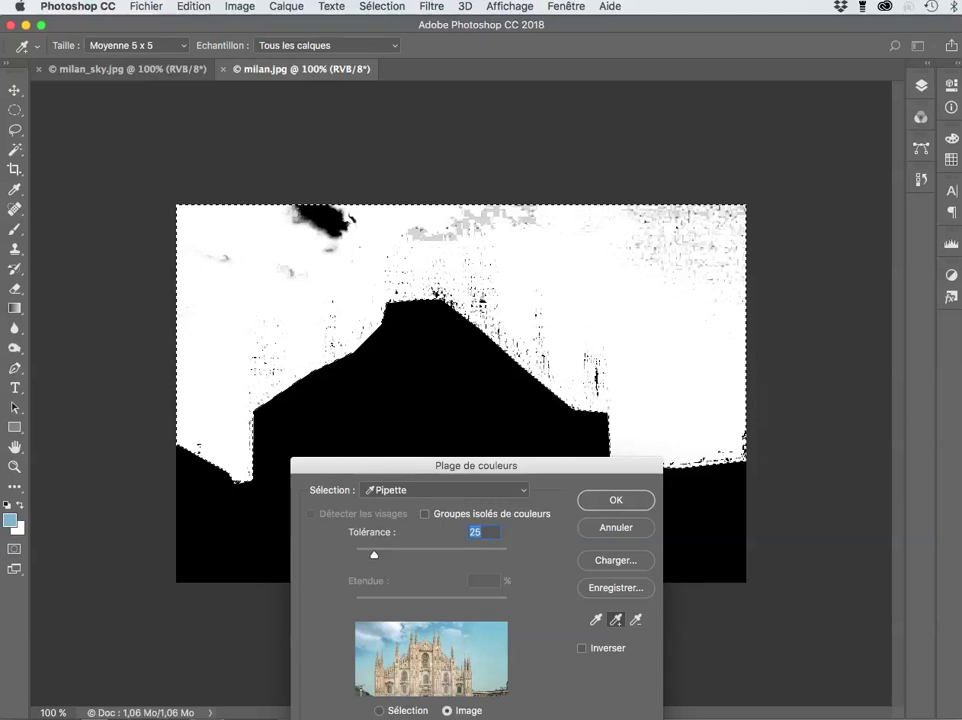
key("Down")
key("Down")
key("Down")
key("Down")
key("Down")
key("Down")
key("Down")
key("Down")
key("Down")
key("Down")
key("Down")
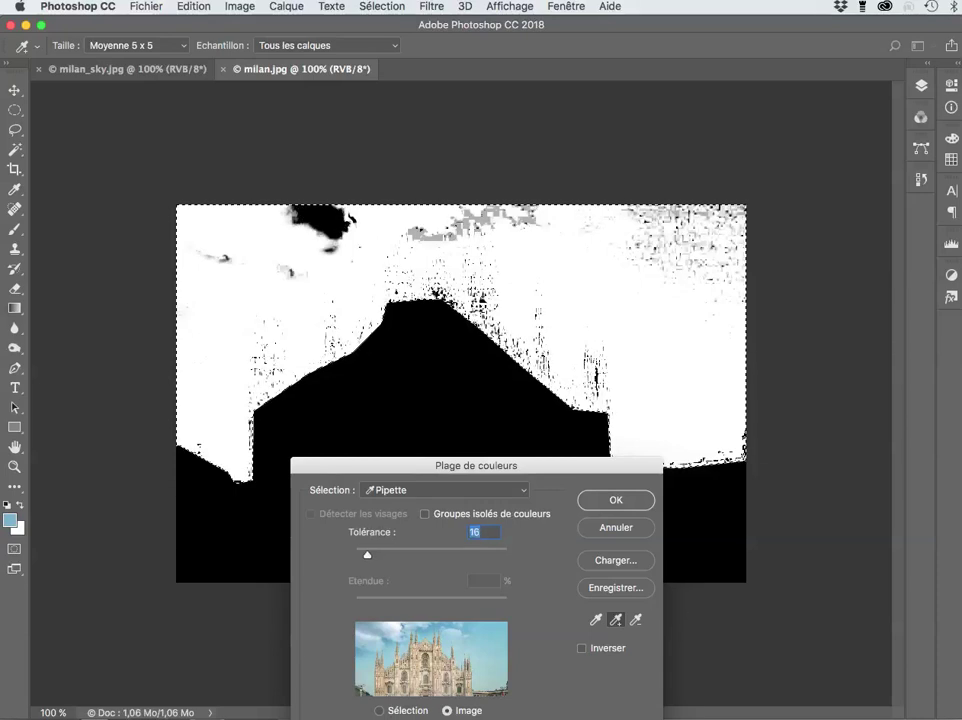
left_click(425, 514)
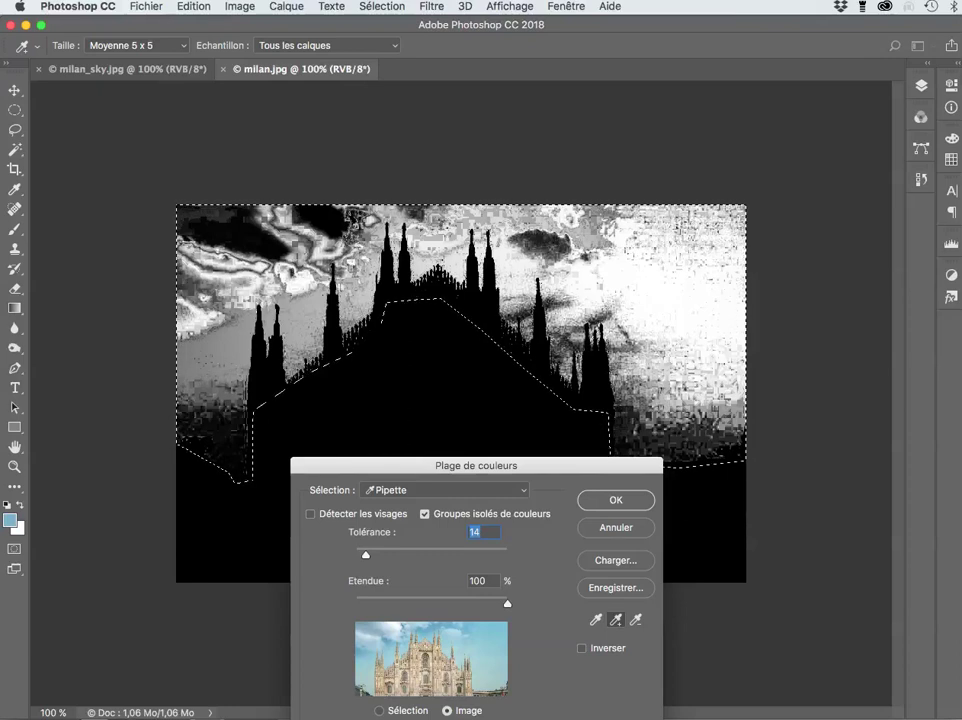
Add samples across the sky right of the cathedral, from the horizon up to the small cloud, including the patches between the spires.
left_click(570, 302)
left_click(672, 392)
left_click(680, 425)
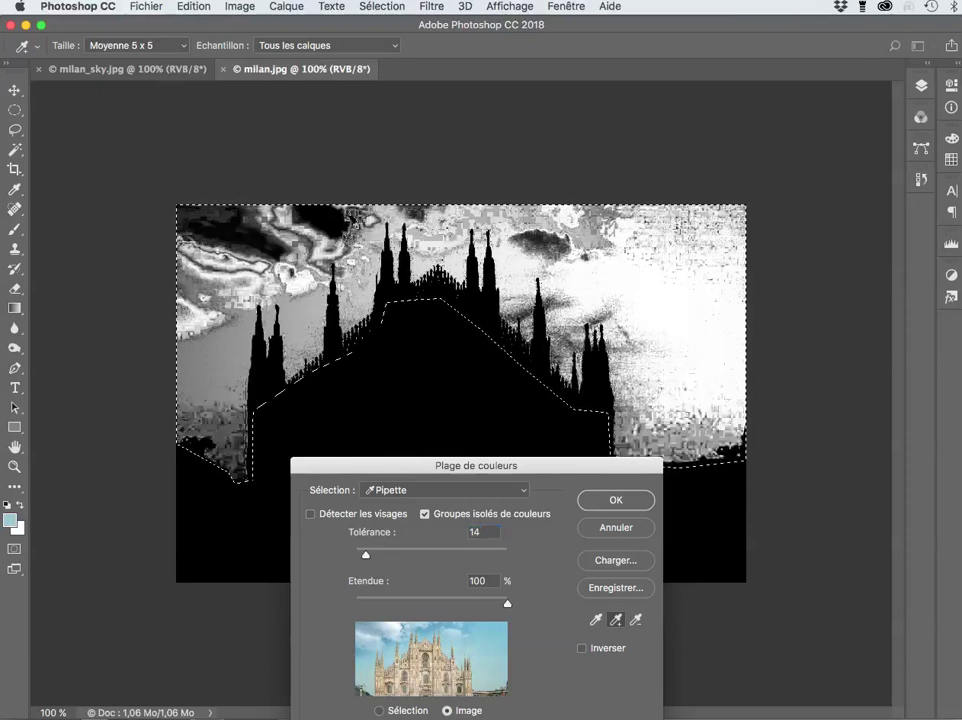
left_click(688, 440)
left_click(541, 244)
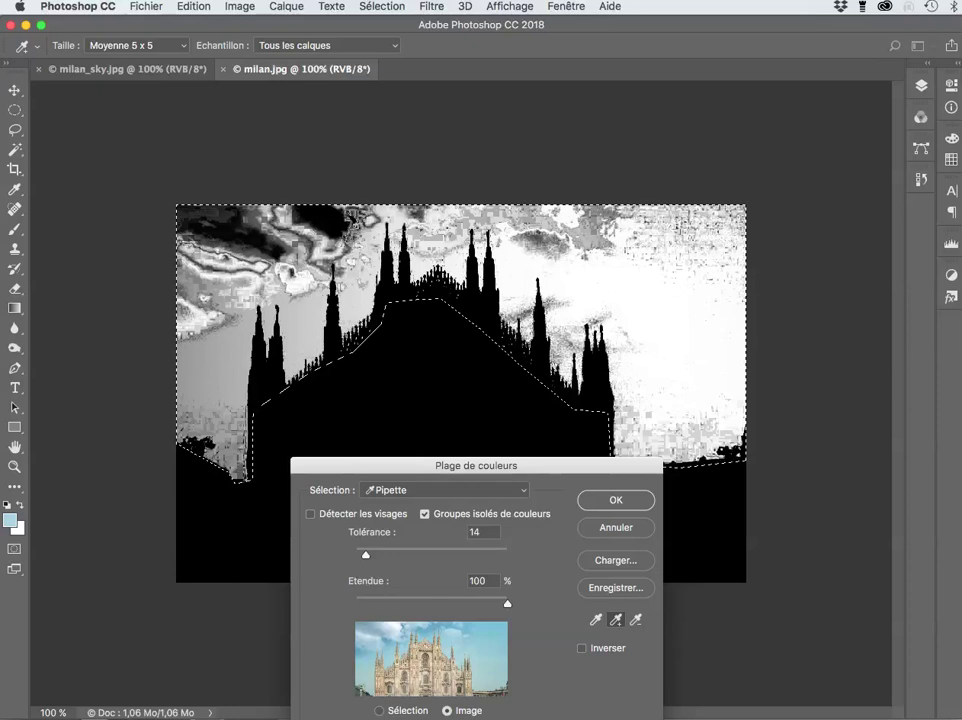
left_click(562, 302)
left_click(566, 325)
left_click(566, 338)
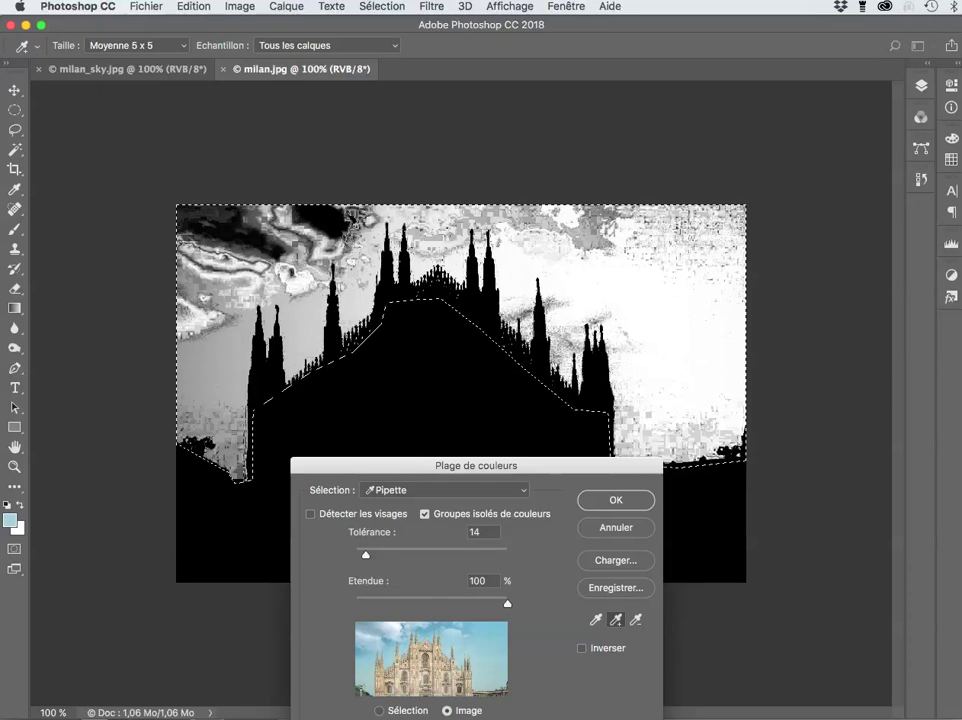
left_click(597, 236)
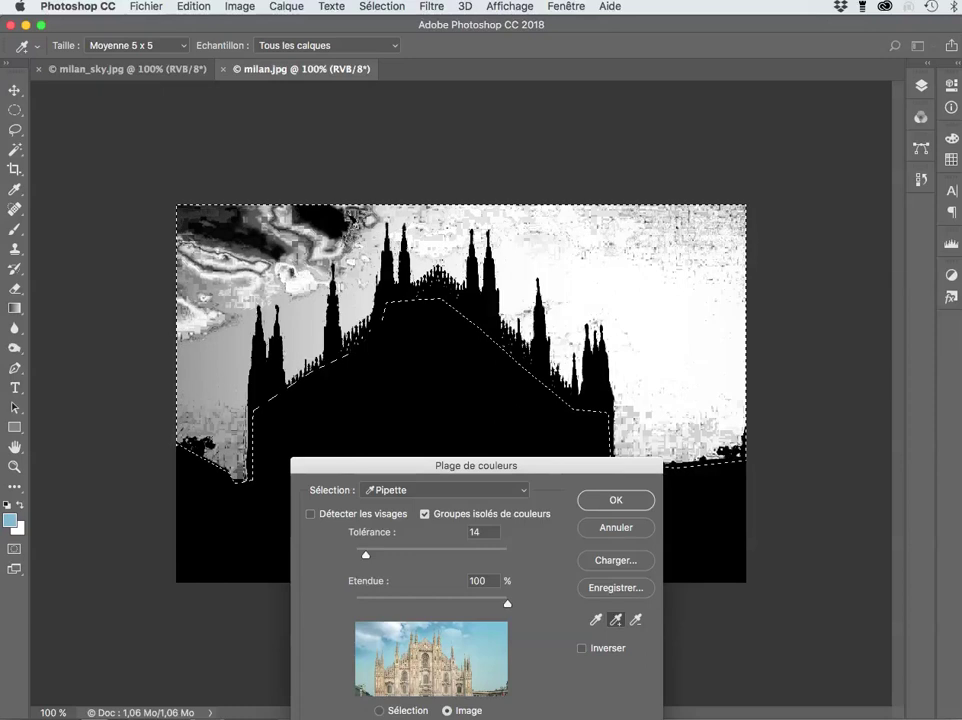
Add a sample from the sky left of the cathedral and raise the tolerance to 50, keeping the skyline uncovered.
left_click_drag(366, 555, 382, 555)
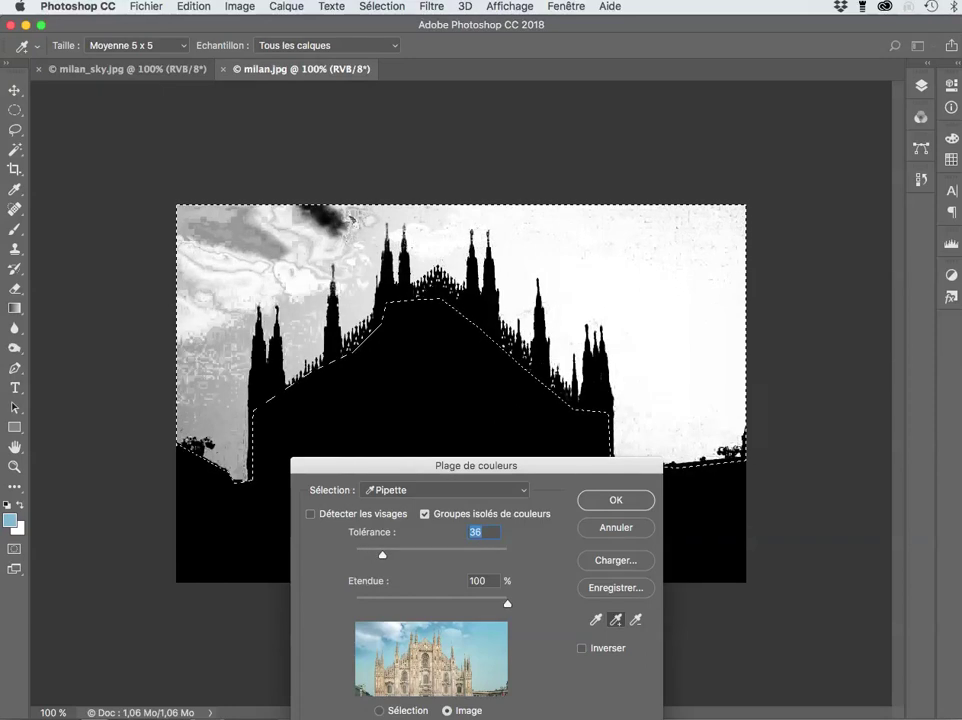
left_click_drag(560, 466, 533, 511)
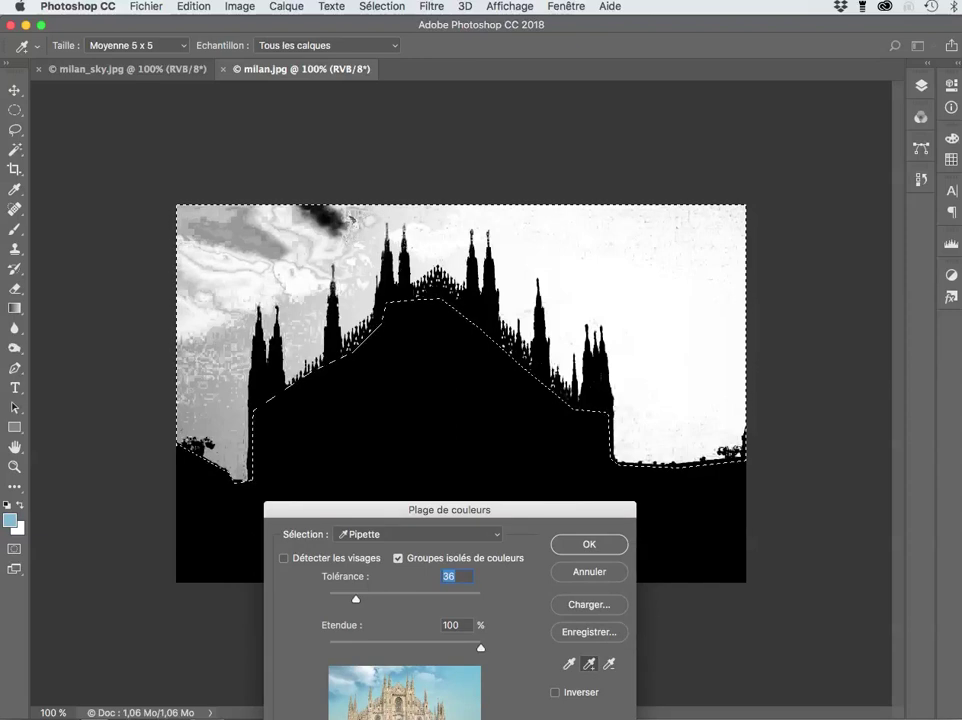
left_click(225, 368)
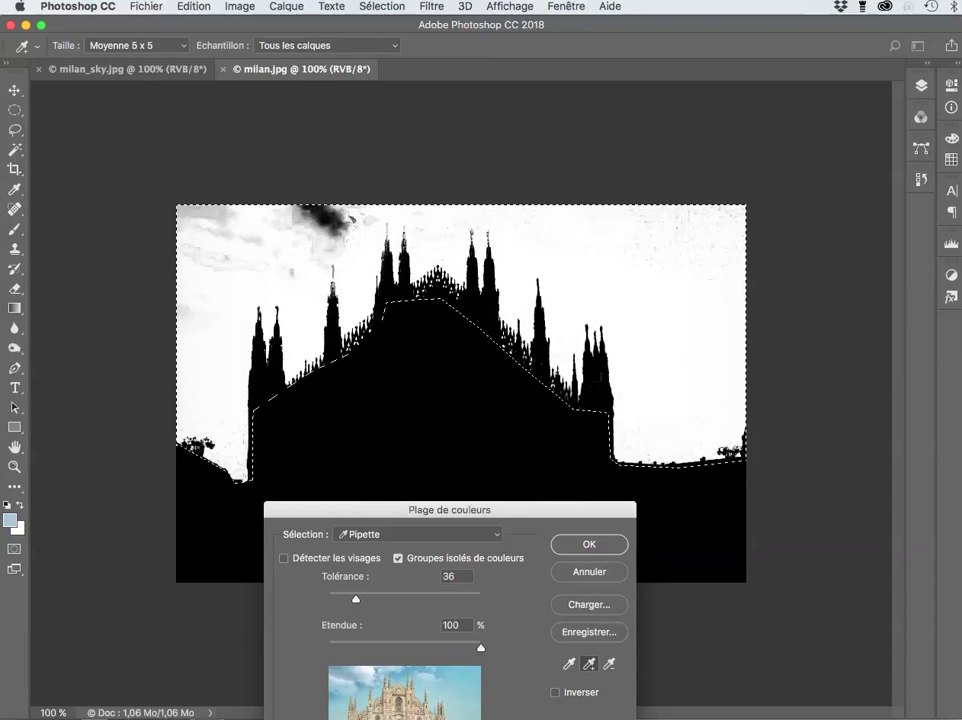
left_click_drag(356, 600, 366, 600)
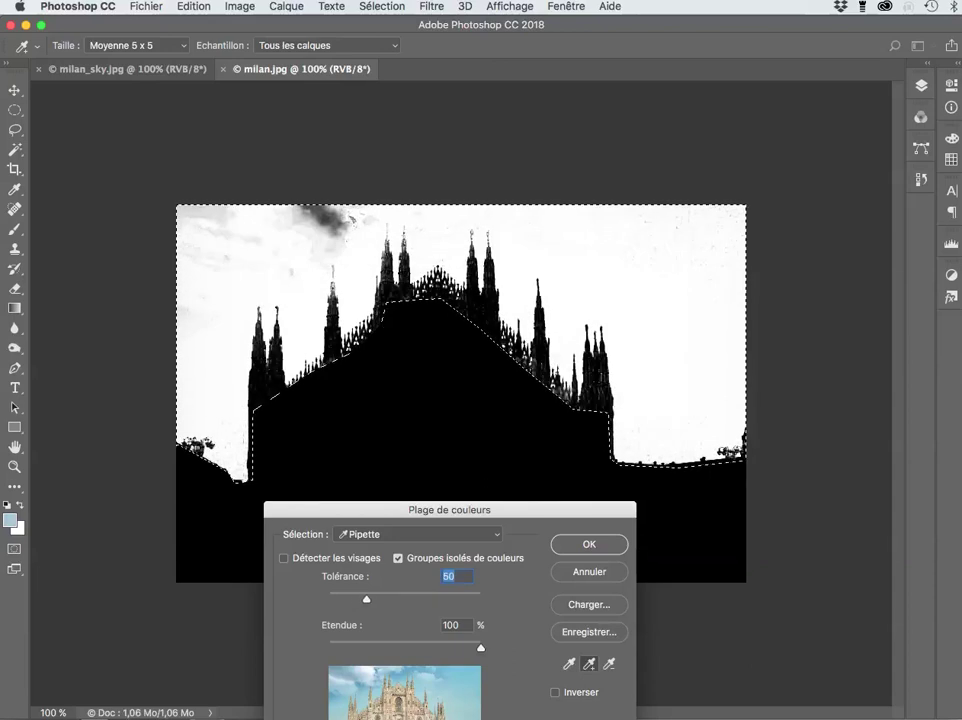
Add samples from the clouds in the upper-left sky, including the edges of the remaining grey cloud patch.
left_click(212, 218)
left_click(228, 240)
left_click(200, 290)
left_click(270, 262)
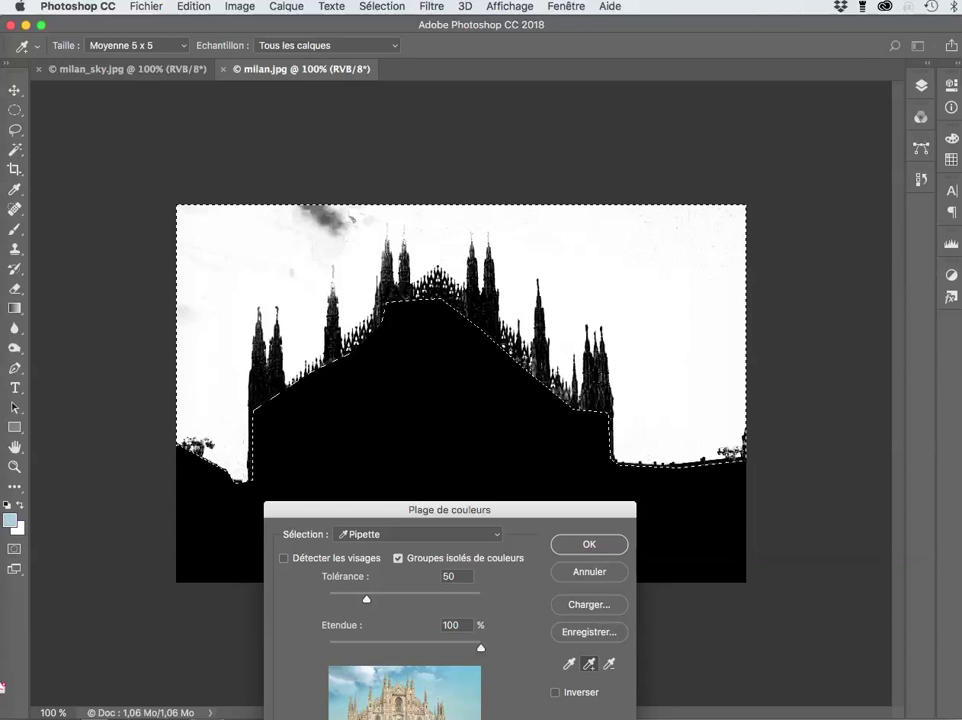
left_click(187, 312)
left_click(350, 220)
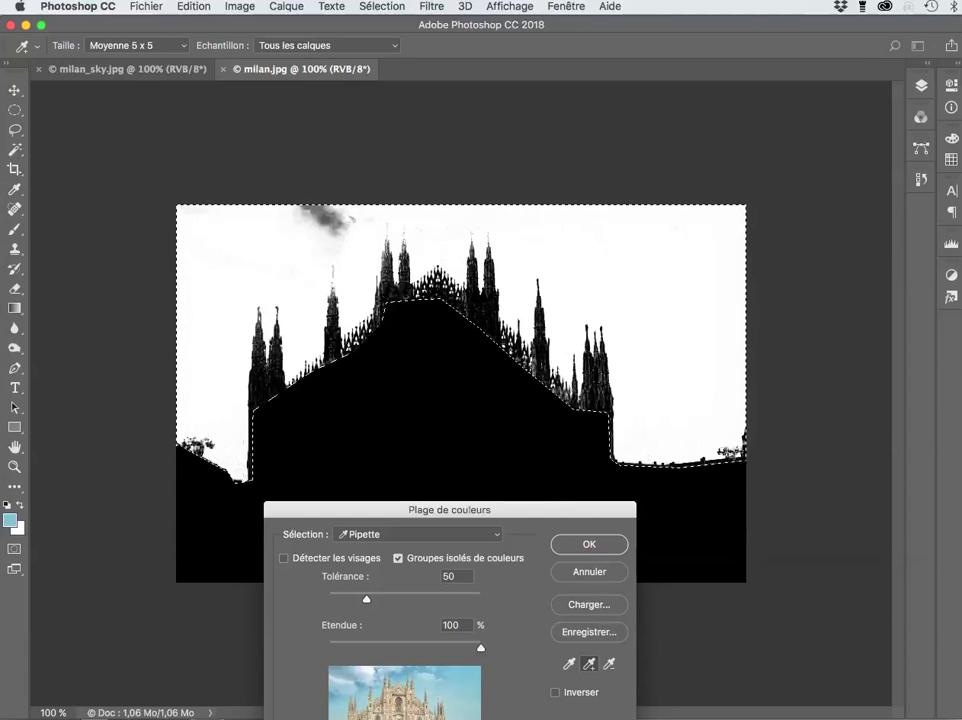
left_click(306, 214)
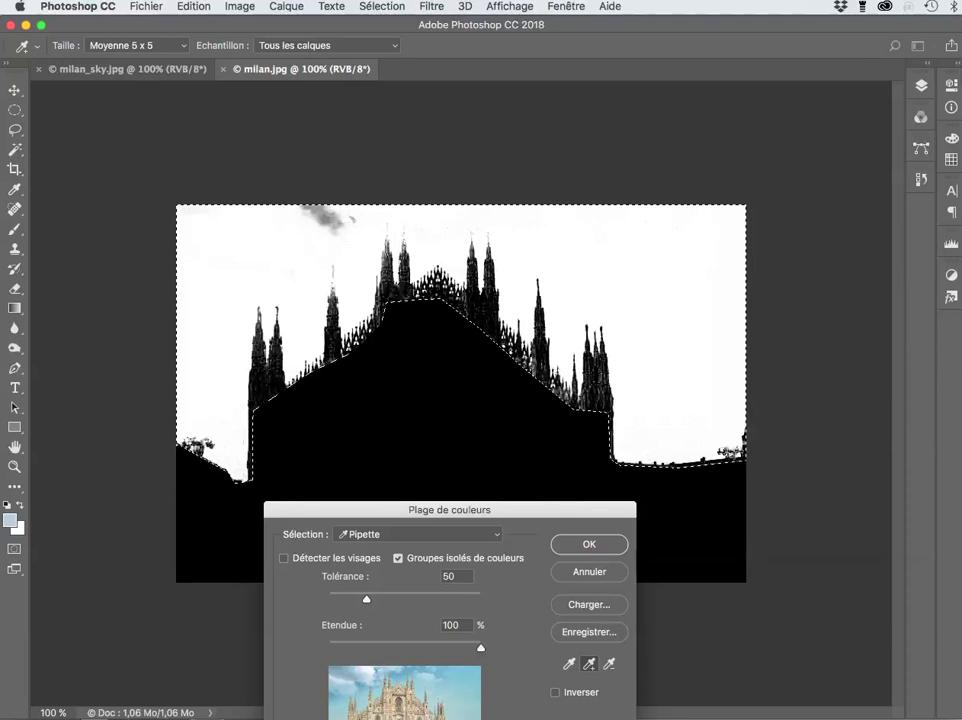
Add samples from the tree foliage at the photo's right edge and from the upper-right sky.
left_click(730, 449)
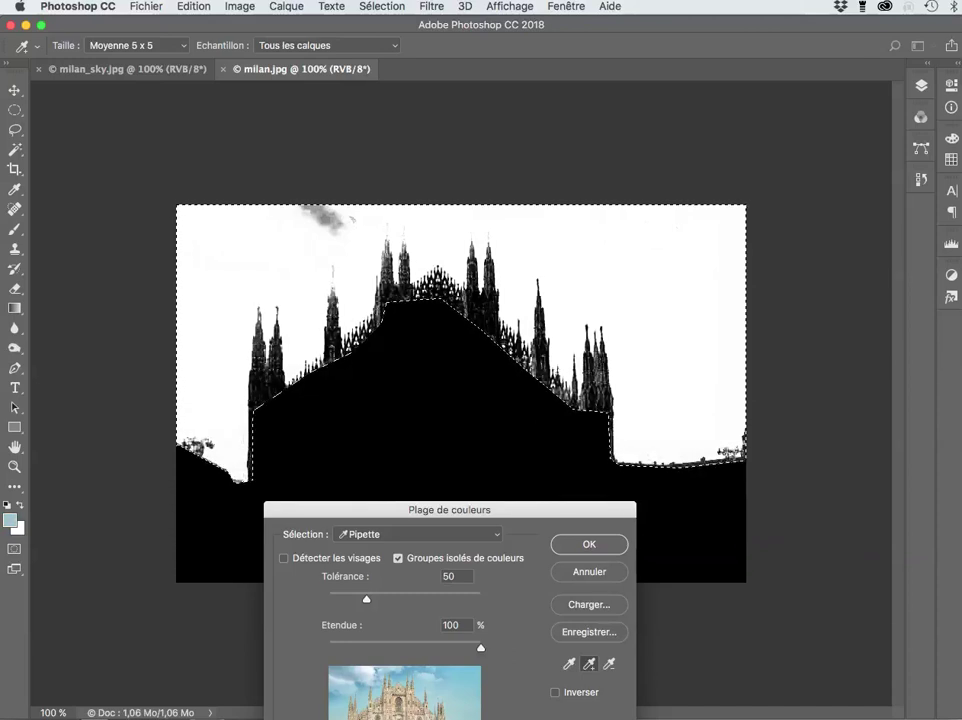
left_click(731, 453)
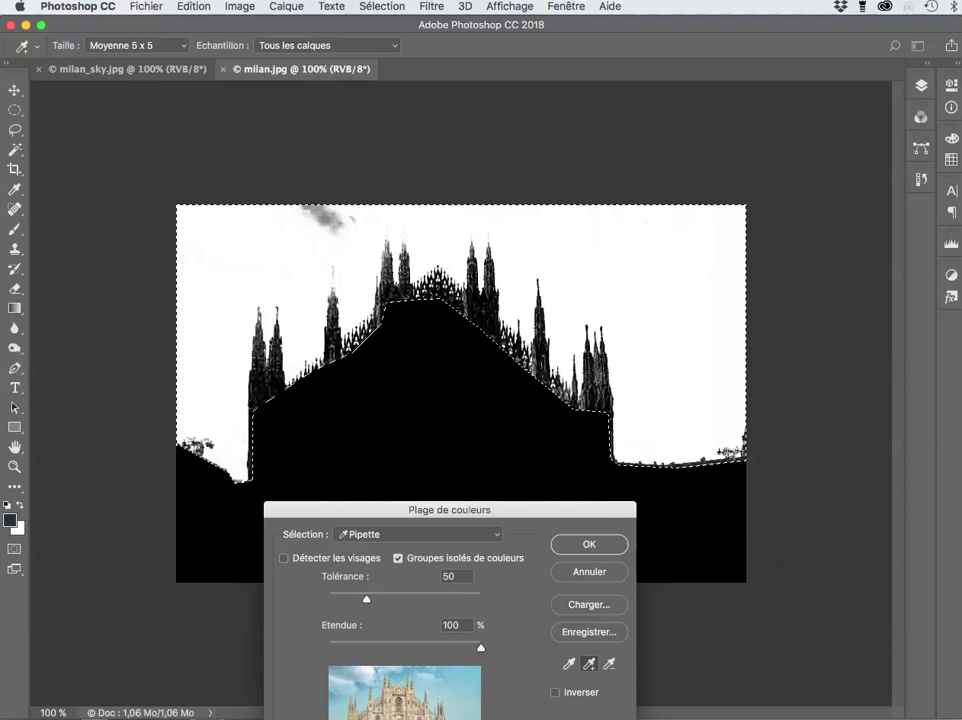
left_click(708, 248)
left_click(700, 240)
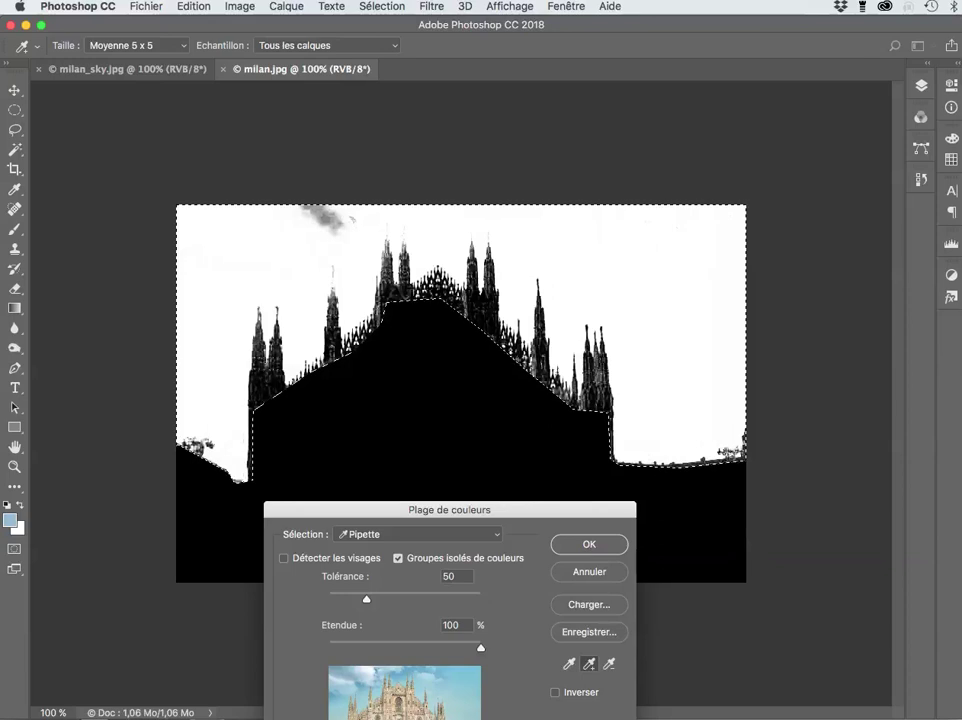
Add a sample from the grey cloud patch left of the tallest spires, keeping Etendue at 100 %, and reduce the tolerance to 33.
left_click_drag(449, 510, 453, 508)
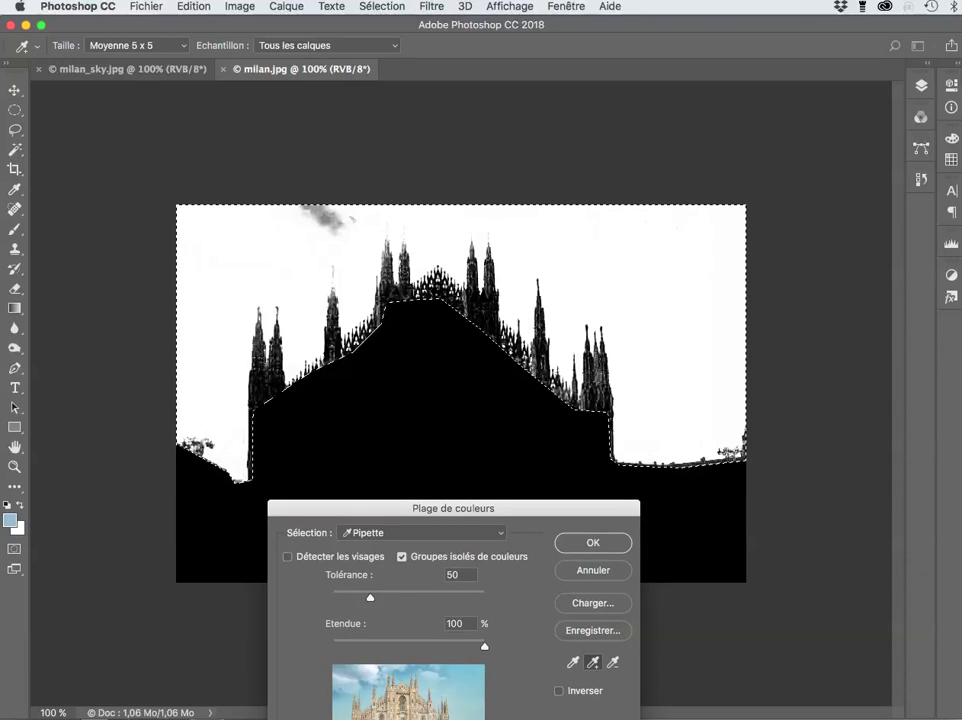
mouse_move(485, 647)
left_mouse_down()
mouse_move(332, 647)
mouse_move(485, 647)
left_mouse_up()
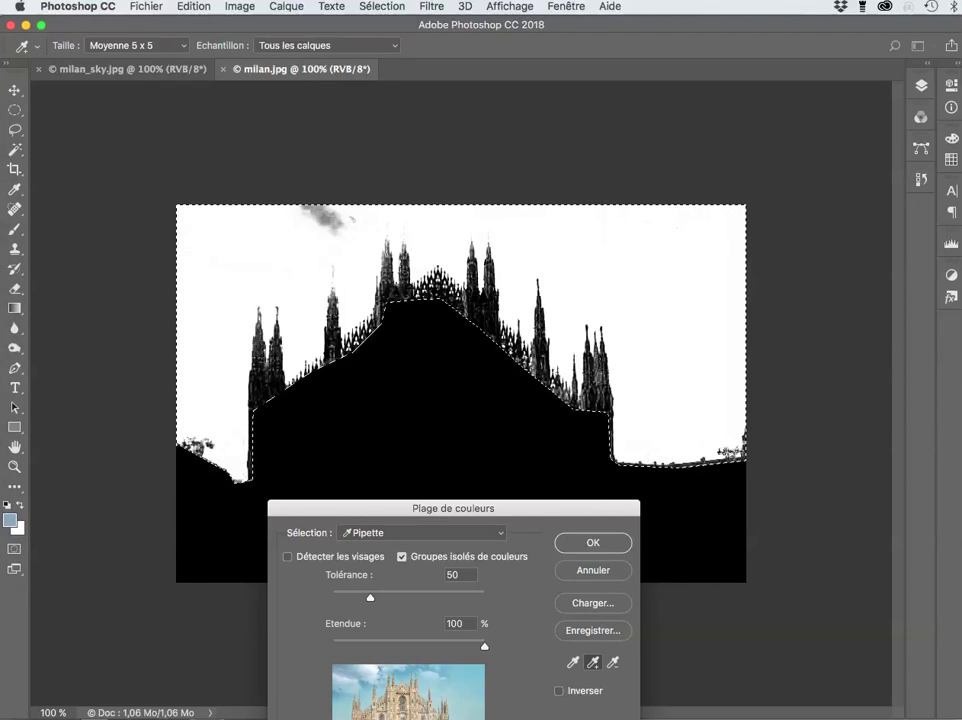
left_click(325, 217)
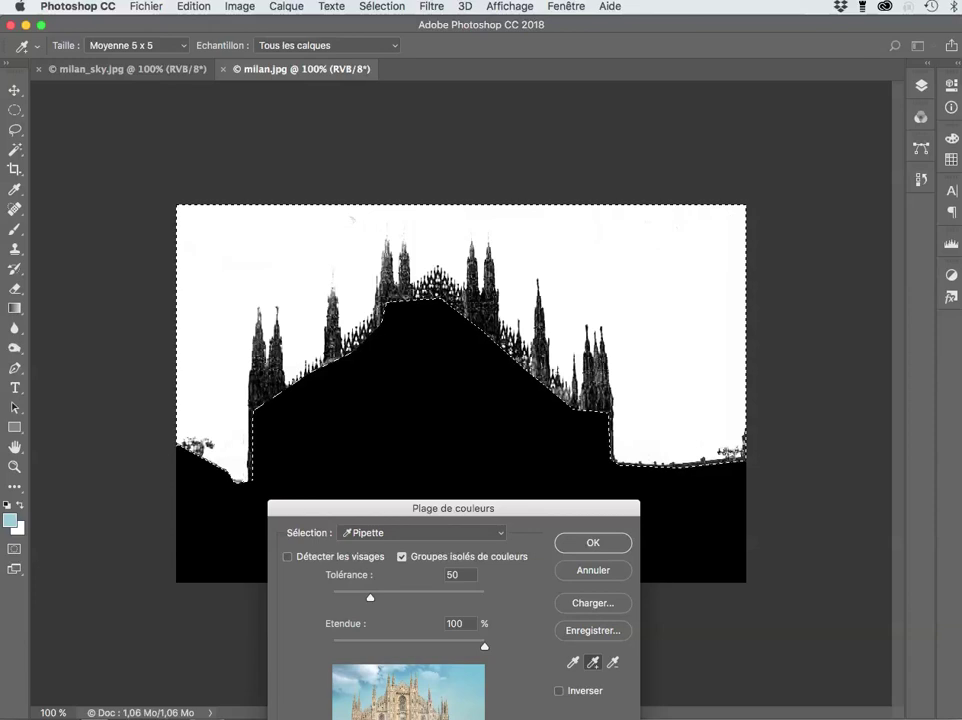
left_click_drag(370, 598, 357, 598)
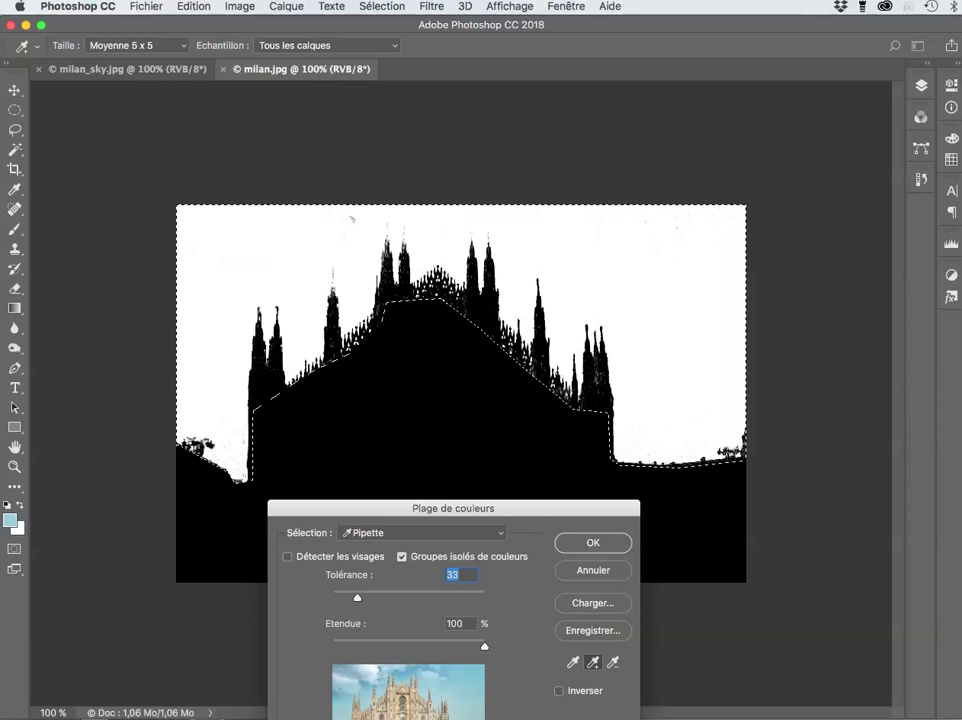
Preview the sky selection as Cache noir and move the dialog clear of the spires to examine their edges.
left_click_drag(453, 508, 627, 354)
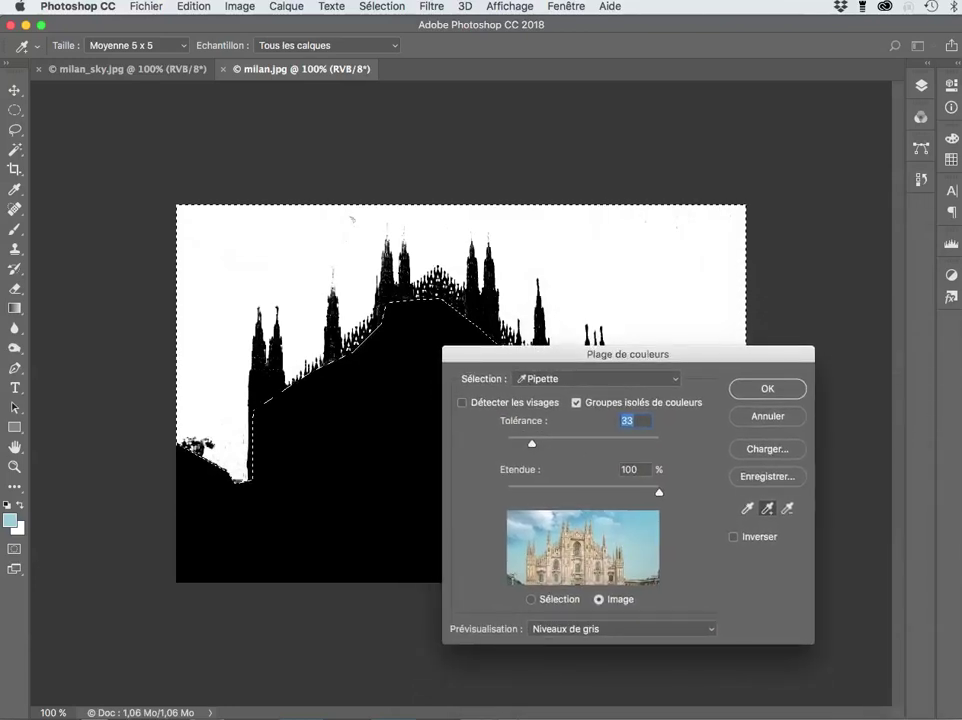
left_click_drag(627, 354, 655, 335)
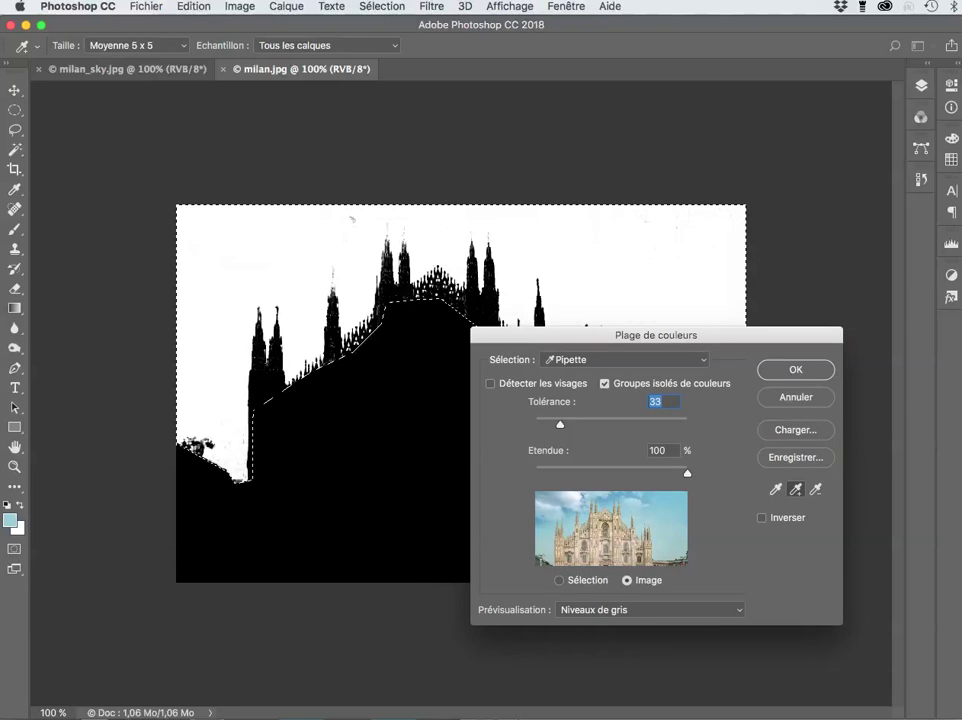
left_click(650, 609)
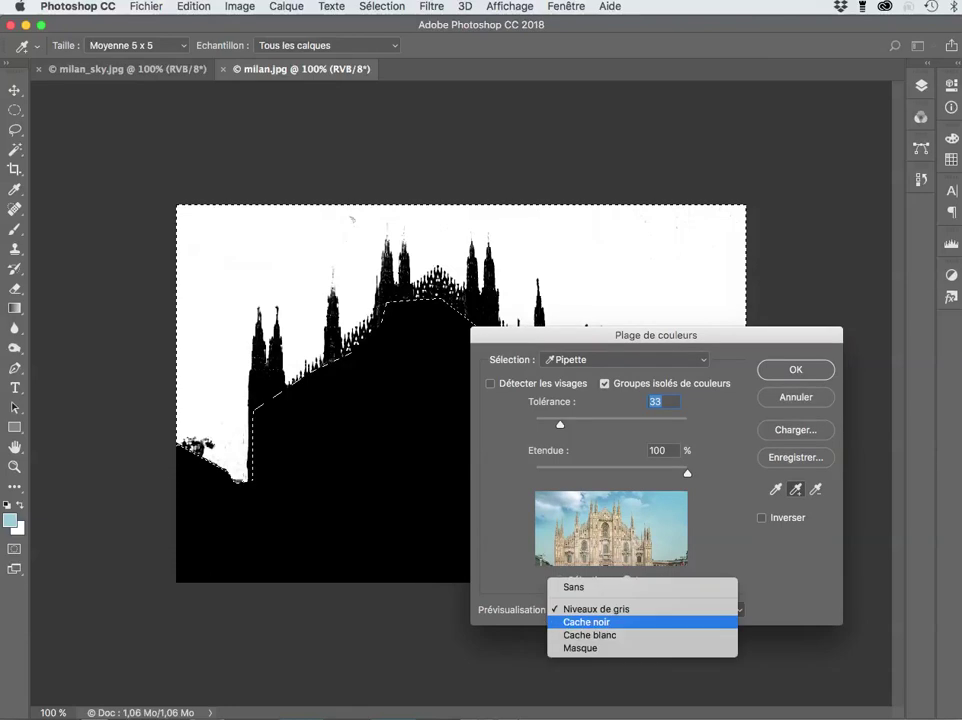
left_click(587, 622)
left_click_drag(655, 335, 664, 482)
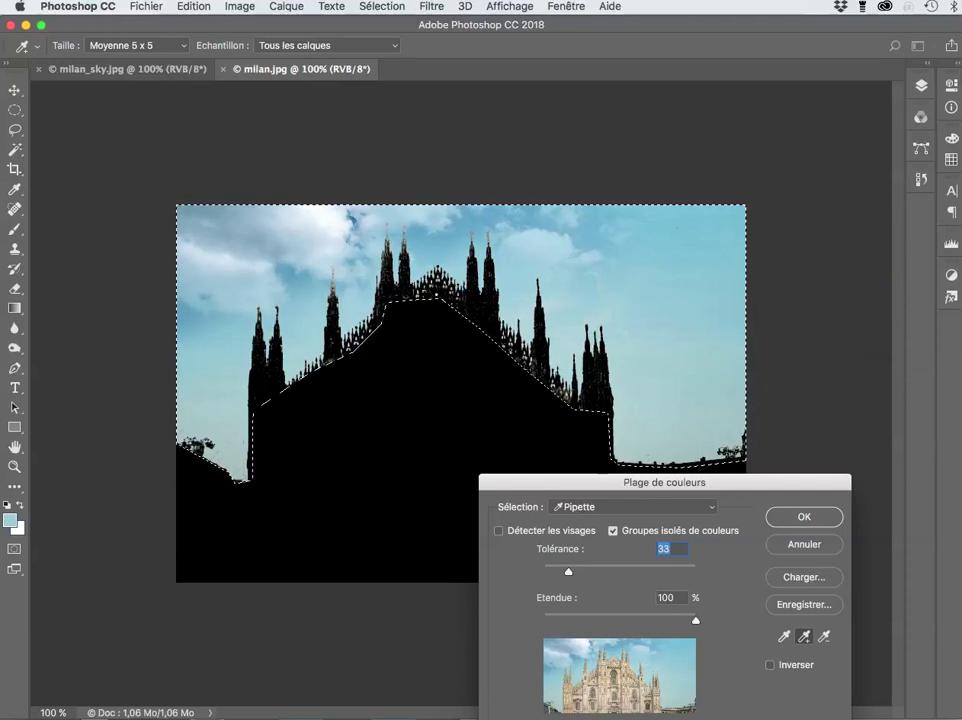
left_click_drag(560, 482, 286, 411)
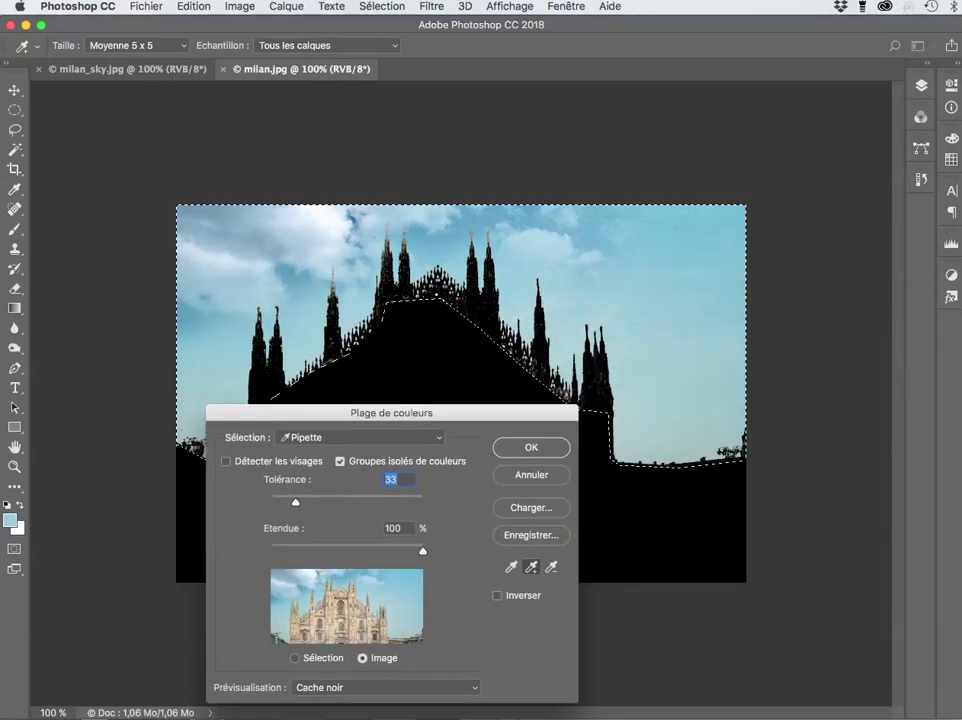
Preview the sky selection as Cache blanc, moving the dialog clear of the left skyline to examine the edges.
left_click(330, 687)
left_click(330, 698)
left_click_drag(286, 411, 336, 414)
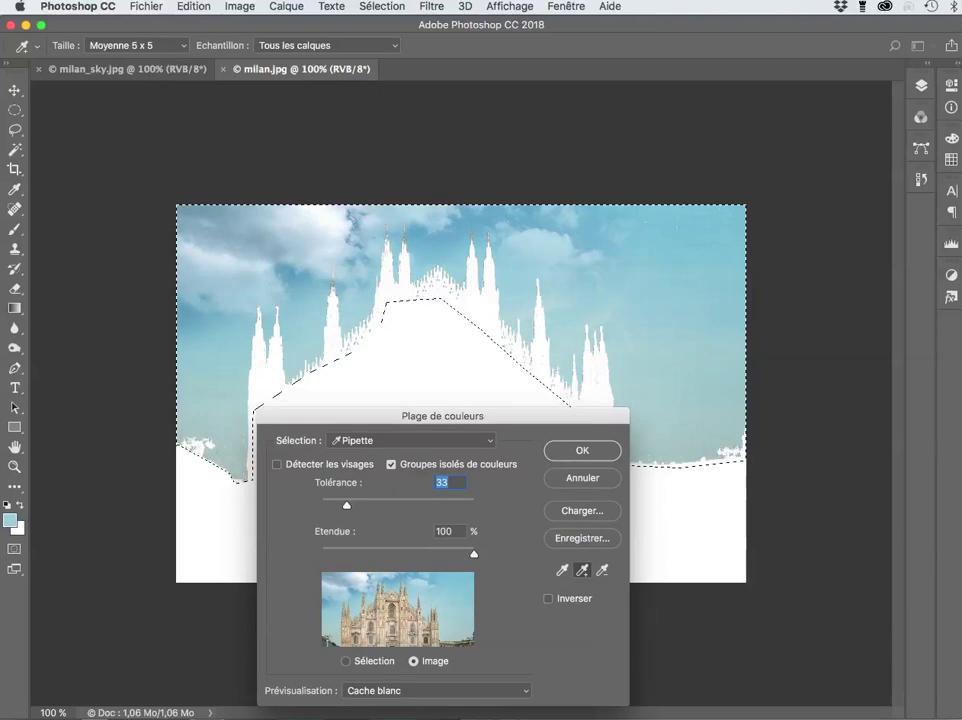
Switch the selection preview to Masque and enable Inverser for the colour range.
left_click(436, 690)
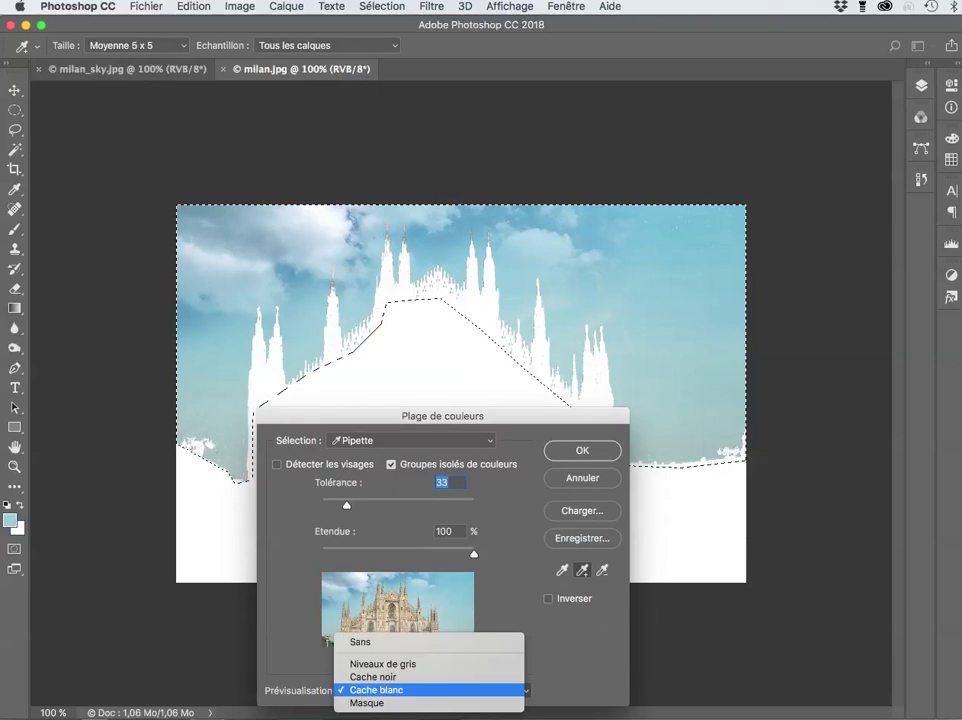
left_click(400, 700)
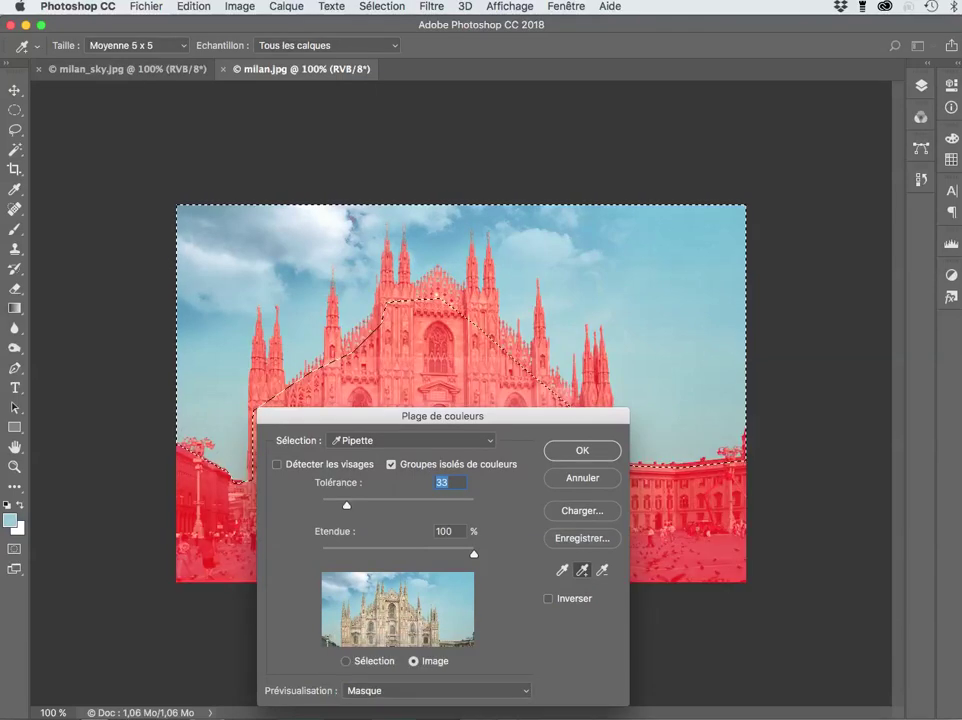
left_click_drag(400, 415, 498, 362)
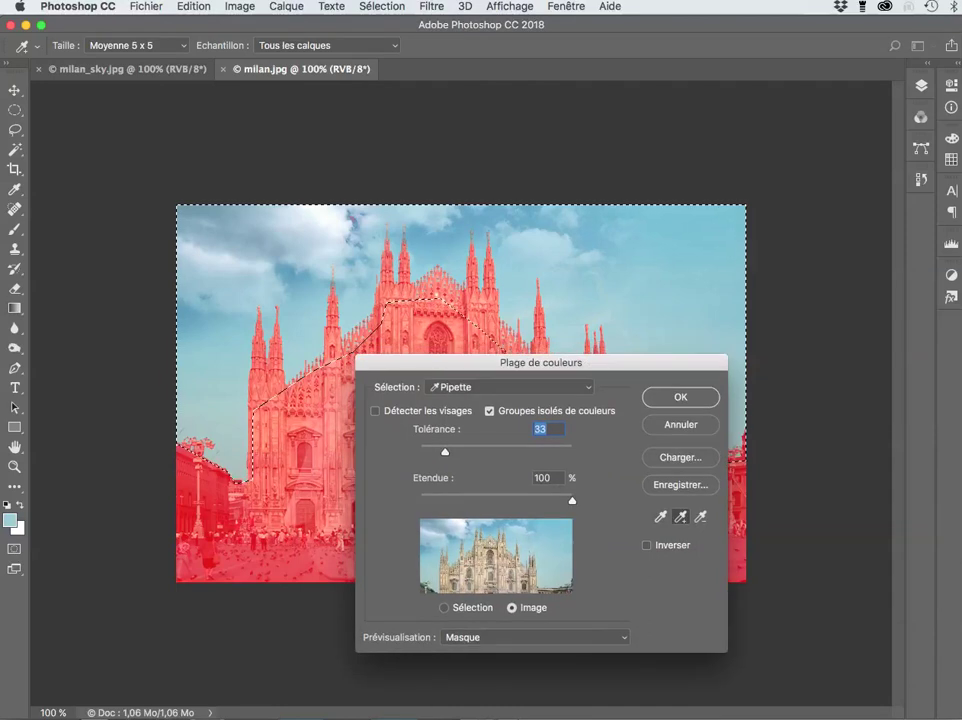
left_click(646, 545)
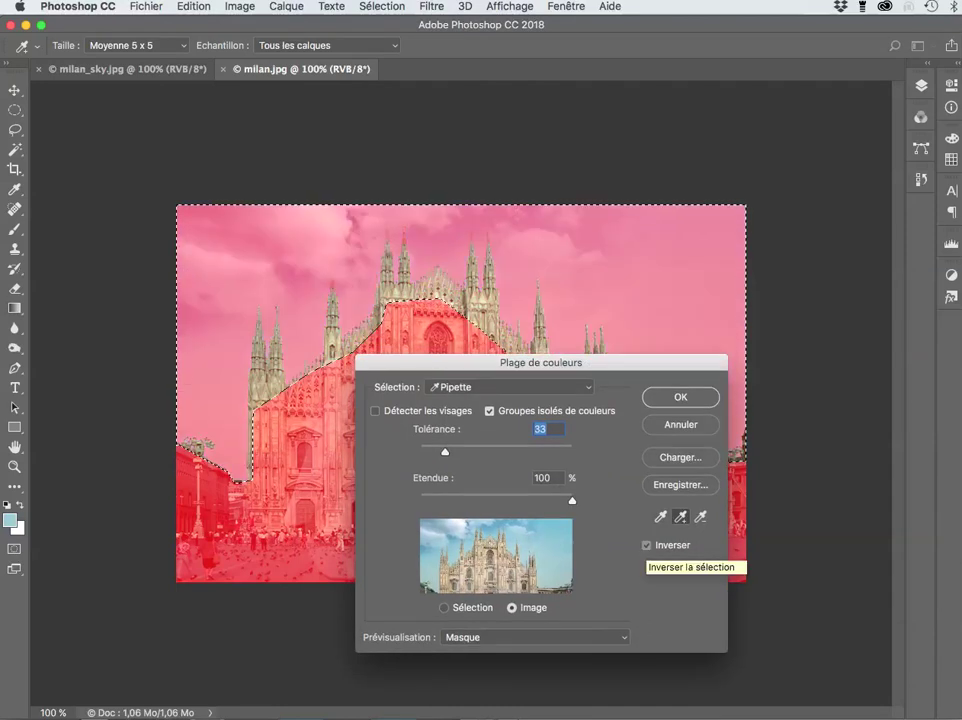
Turn Inverser off after comparing both states, and apply the colour range as a selection of the sky.
left_click(646, 545)
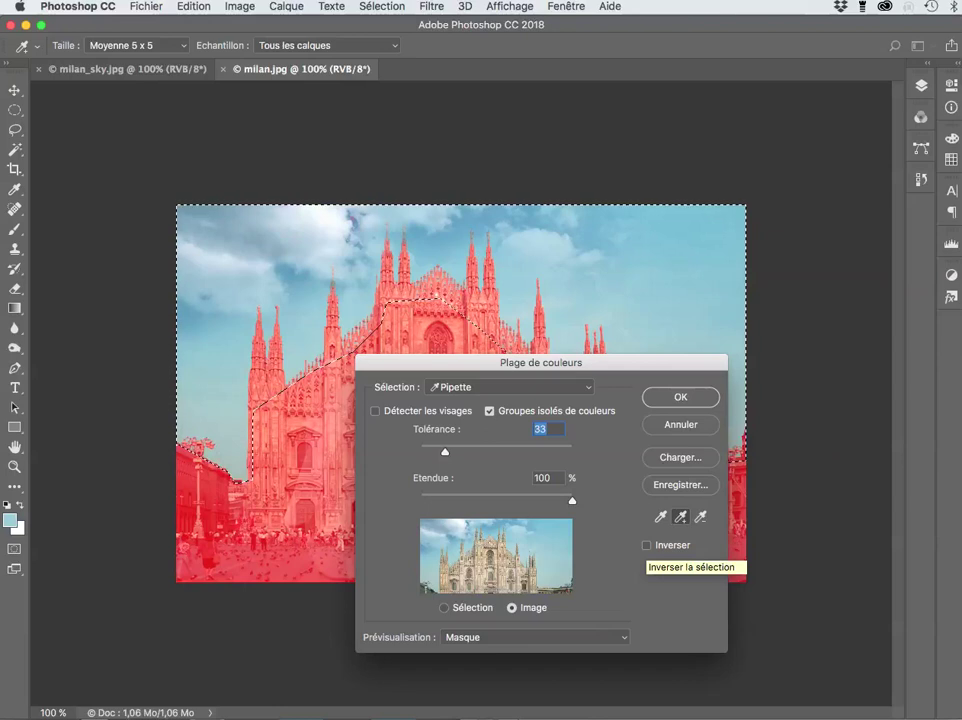
left_click(646, 545)
left_click(646, 545)
left_click(646, 545)
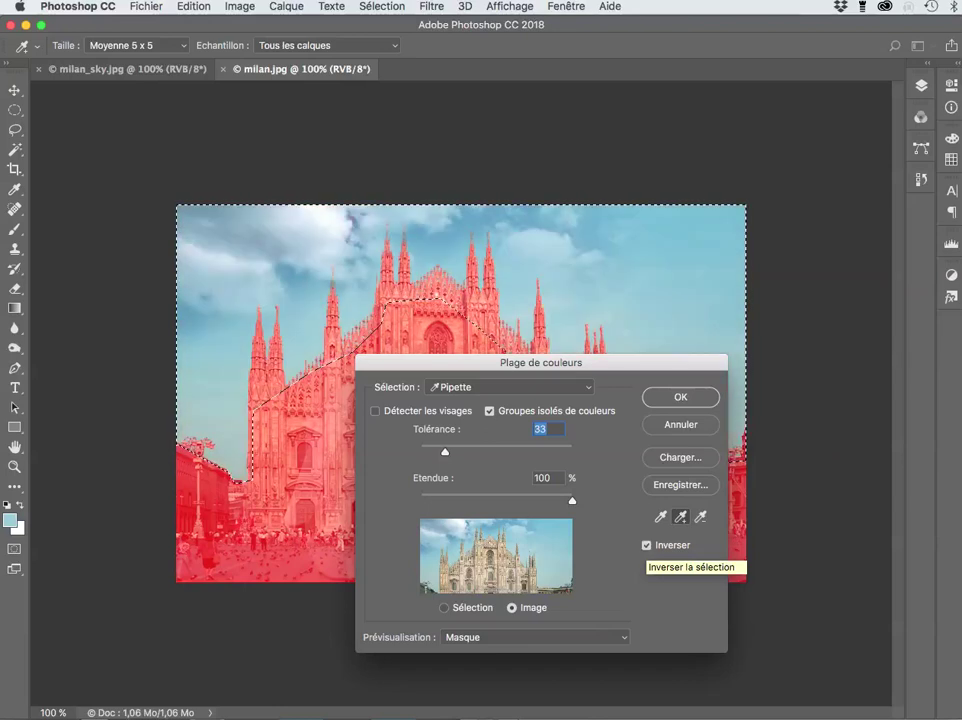
left_click(646, 545)
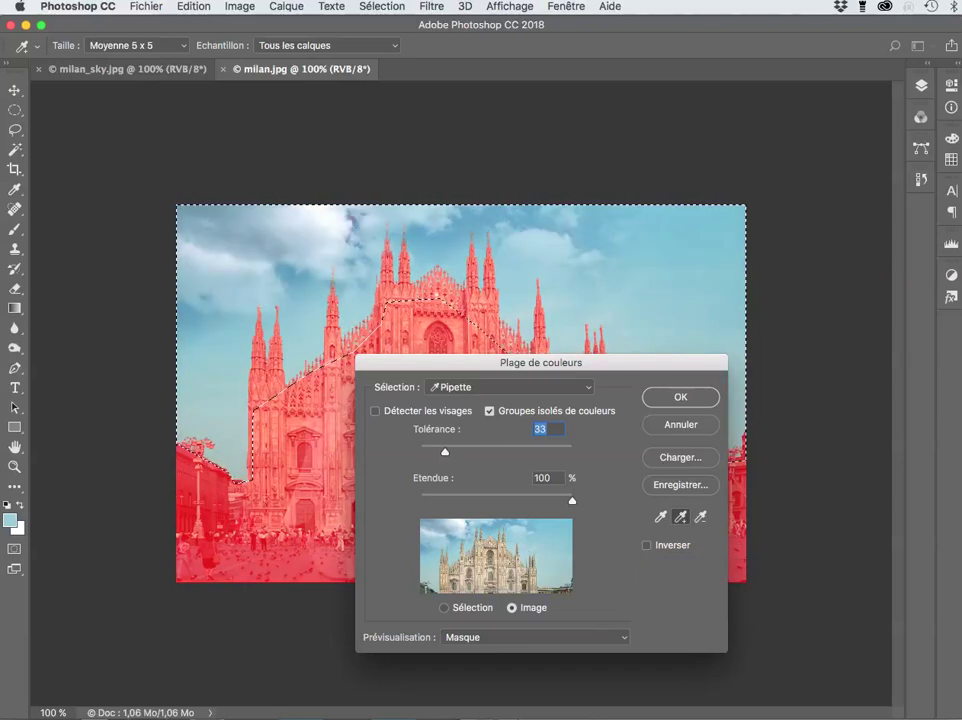
key("Return")
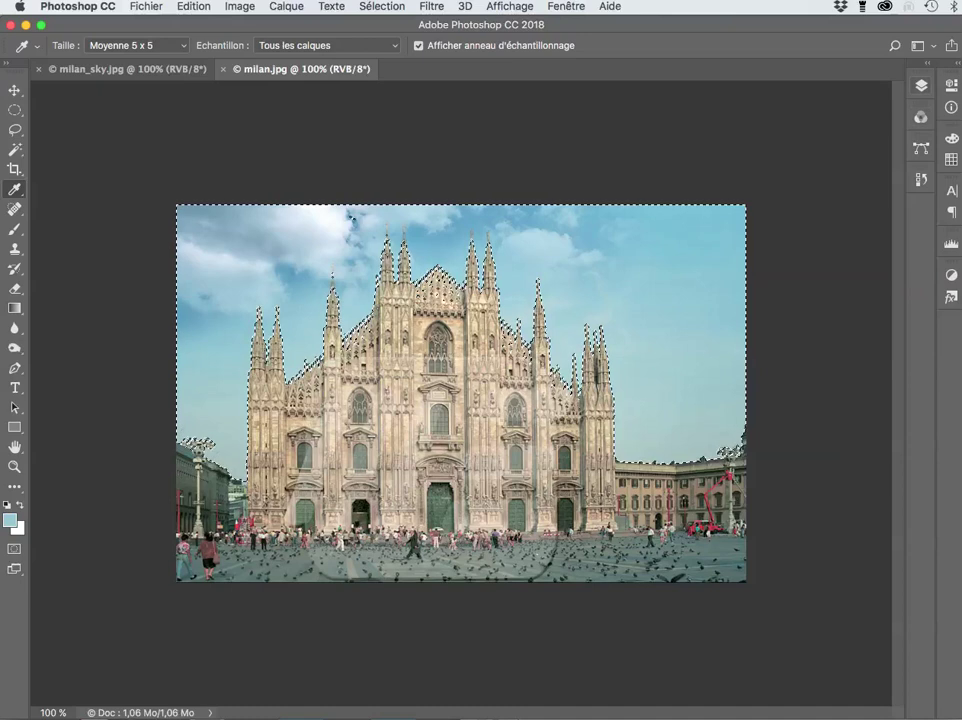
Add a layer mask from the sky selection to the cathedral photo and invert the mask with Négatif to hide the sky.
left_click(921, 86)
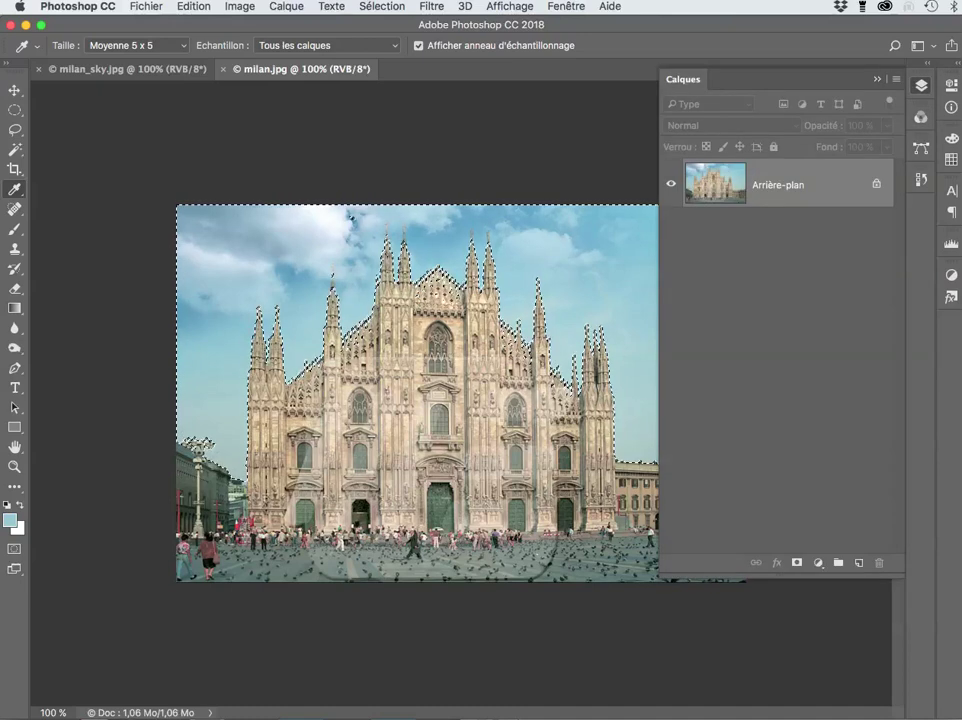
left_click(797, 563)
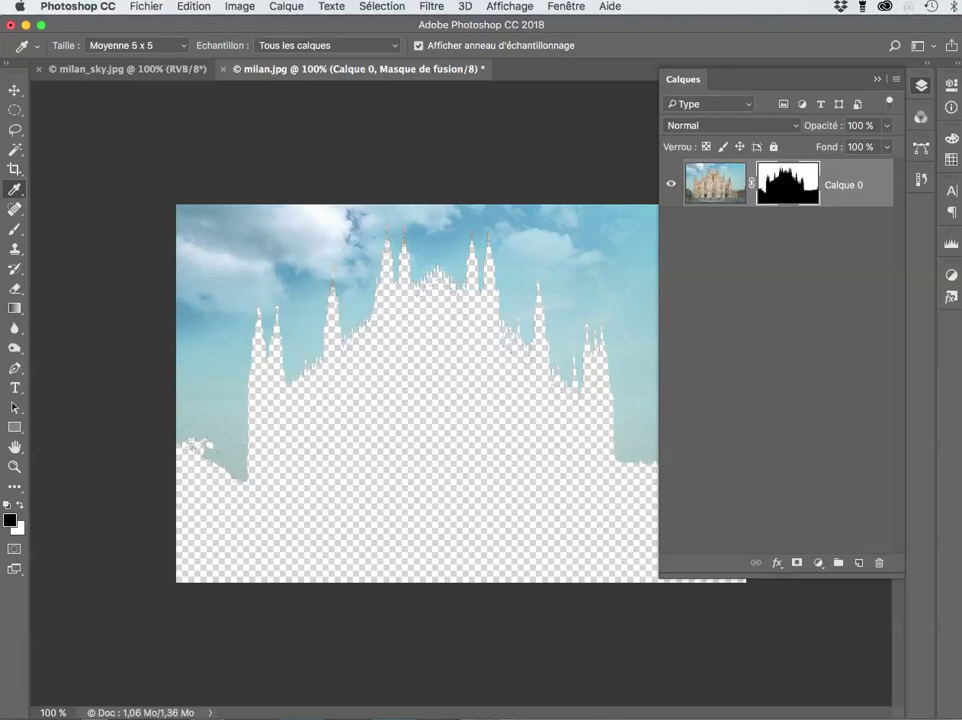
left_click(239, 6)
mouse_move(300, 48)
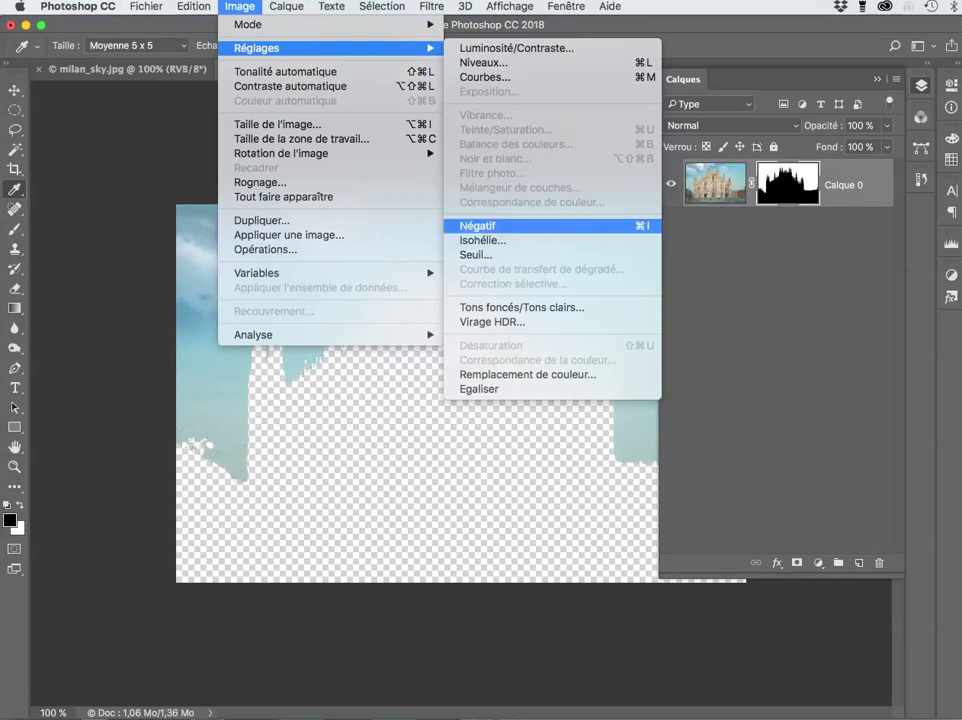
left_click(478, 226)
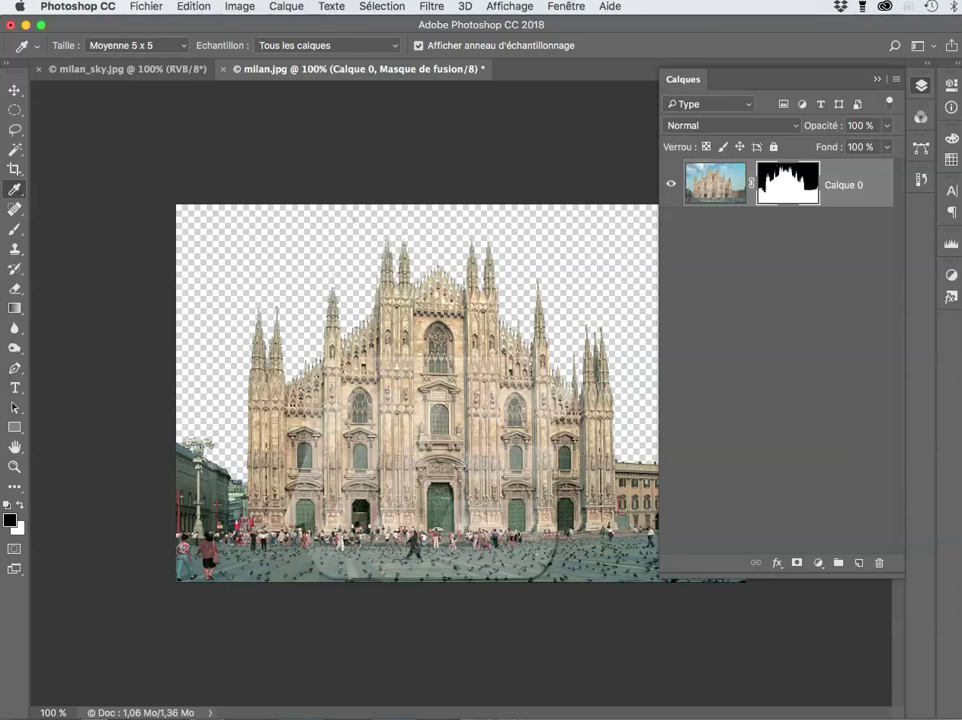
Rename the masked cathedral layer as place.
double_click(844, 185)
key("BackSpace")
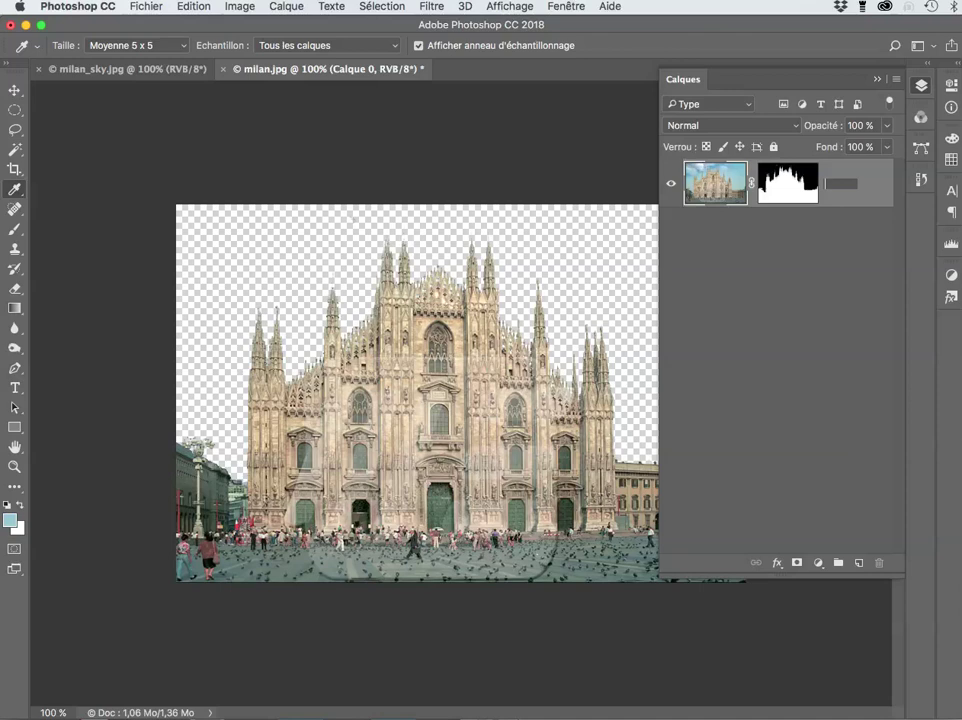
type("place")
key("Return")
Convert the masked place layer into a smart object (objet dynamique).
right_click(869, 167)
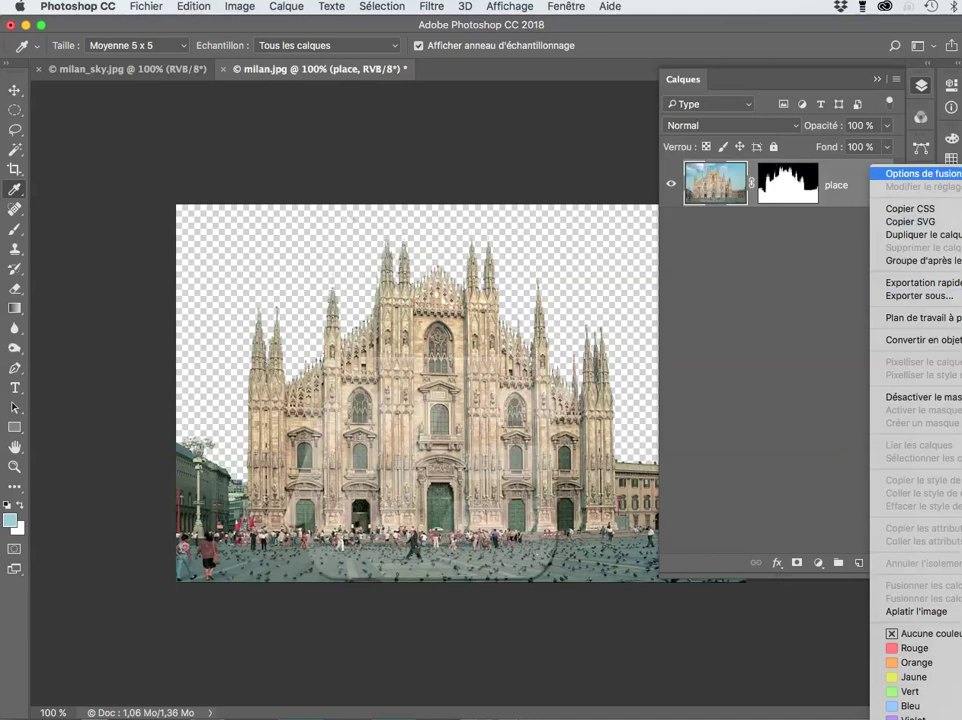
key("Escape")
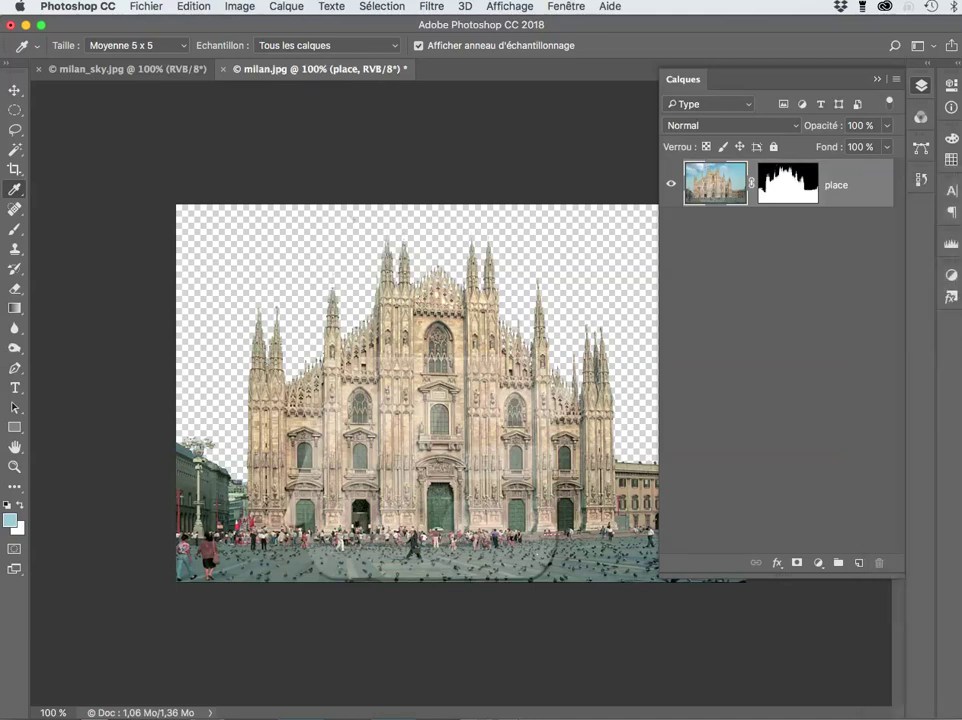
right_click(870, 167)
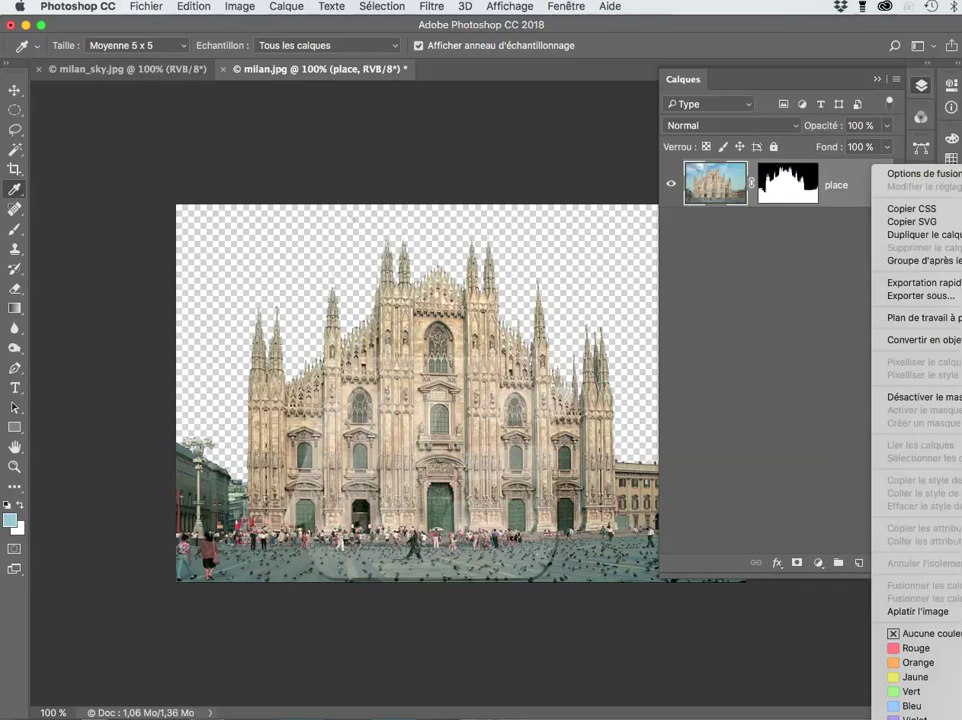
left_click(915, 340)
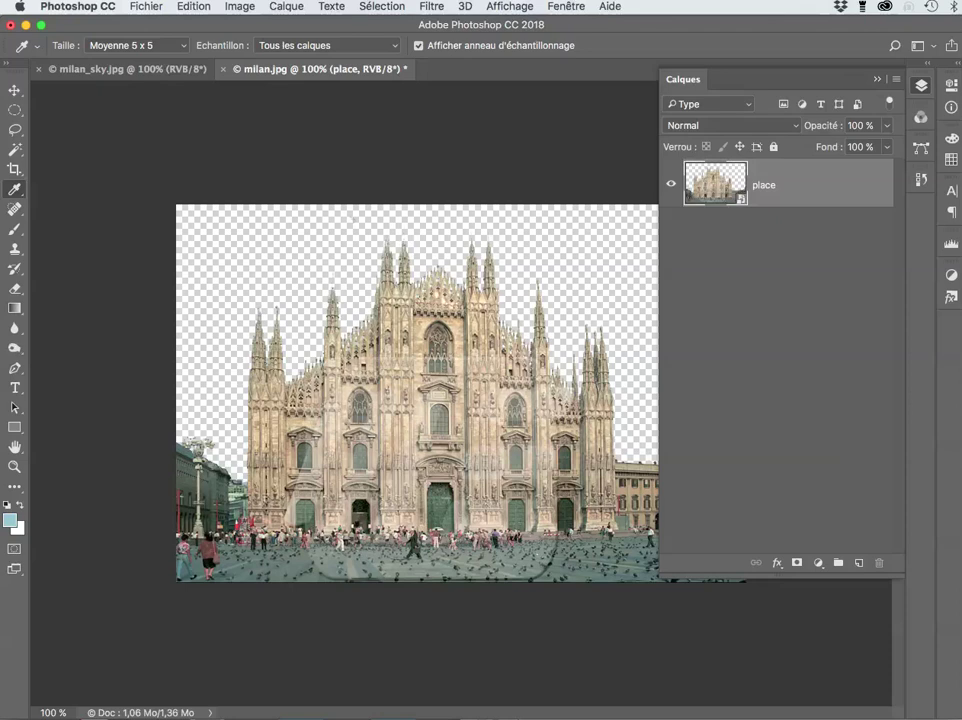
Switch to milan_sky.jpg and convert its locked Arrière-plan into a regular layer with the default options.
left_click(127, 69)
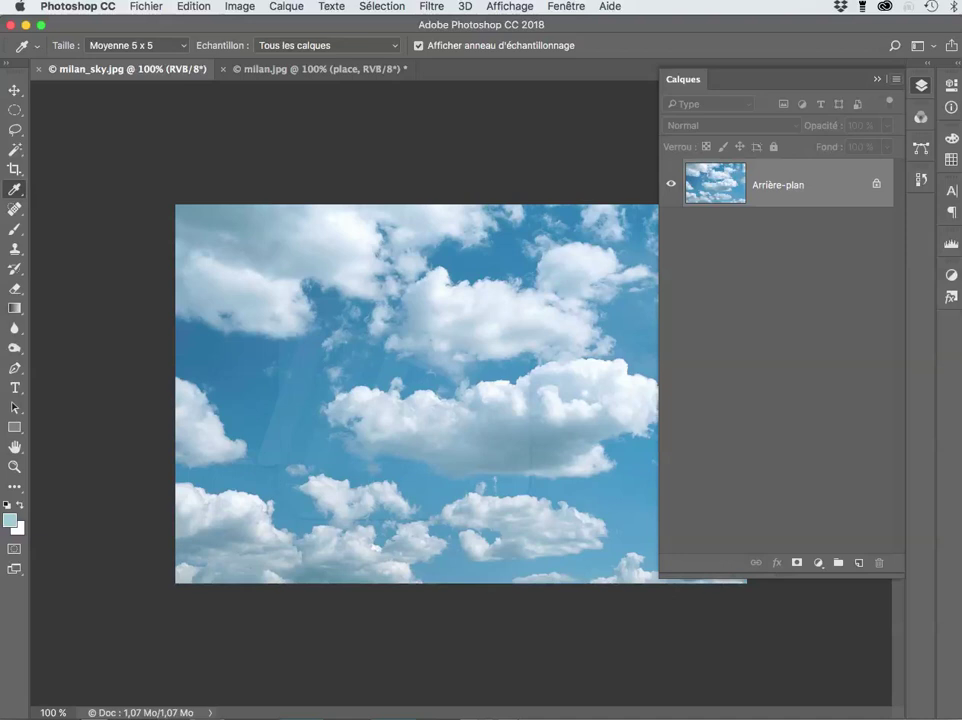
left_click(896, 79)
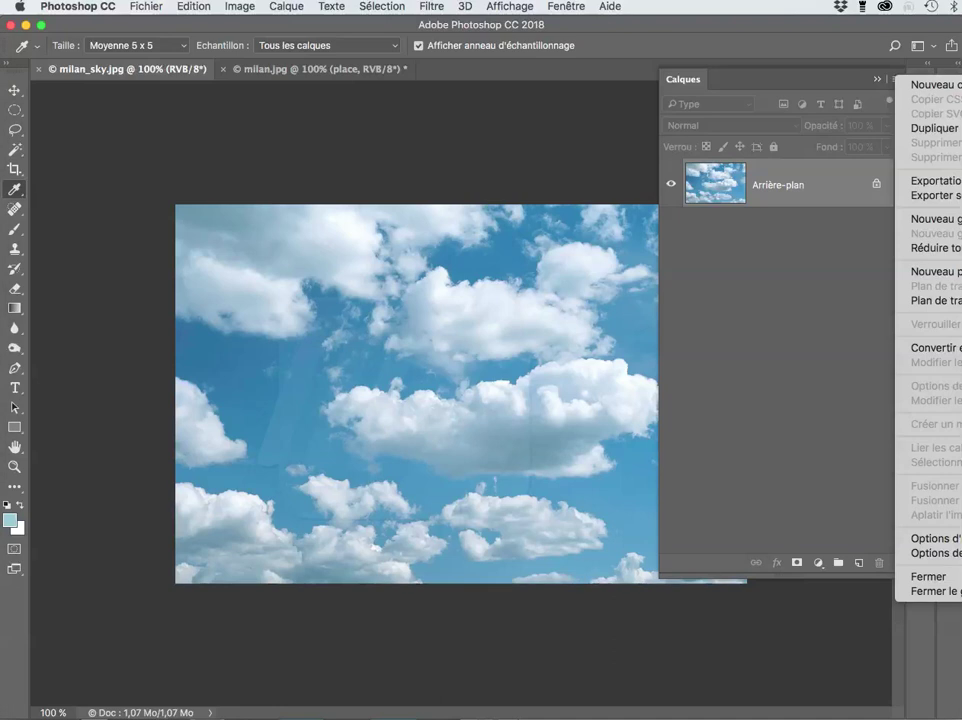
key("Escape")
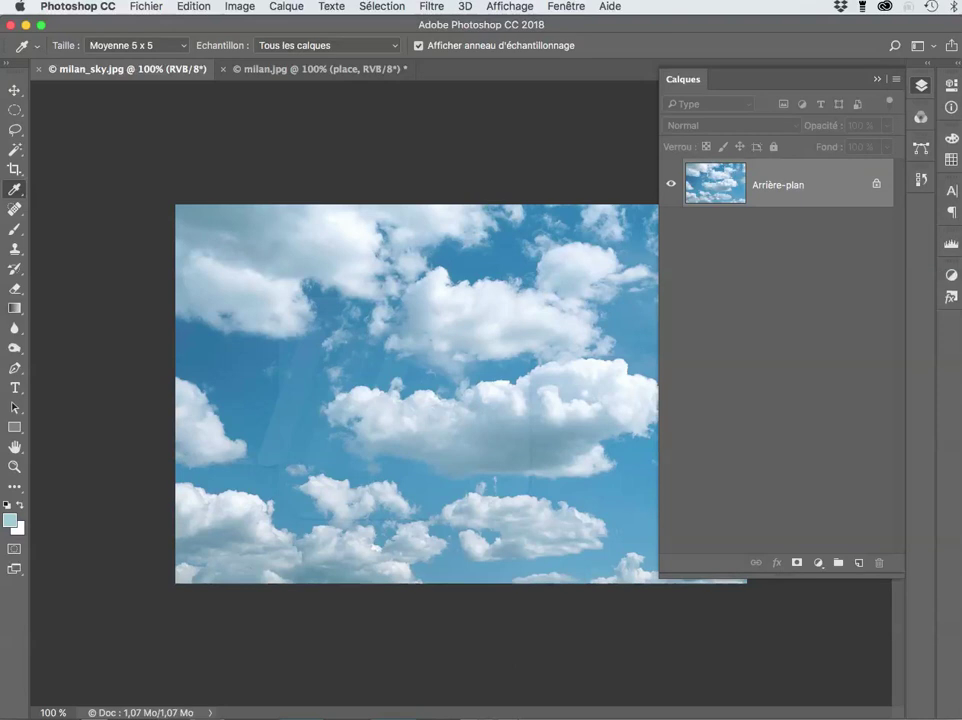
double_click(778, 185)
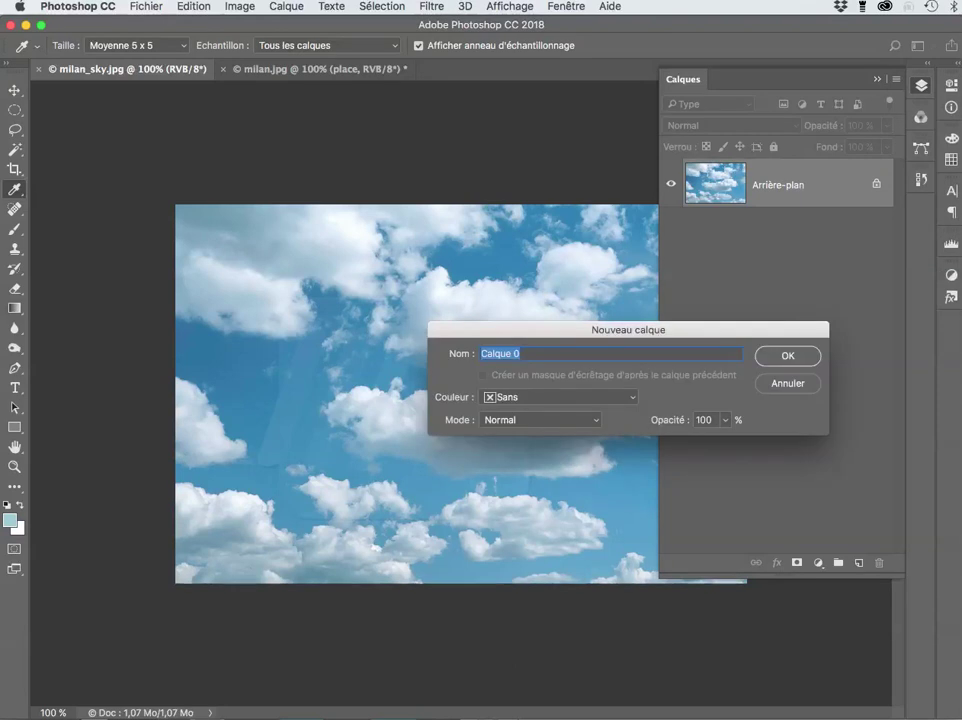
key("Return")
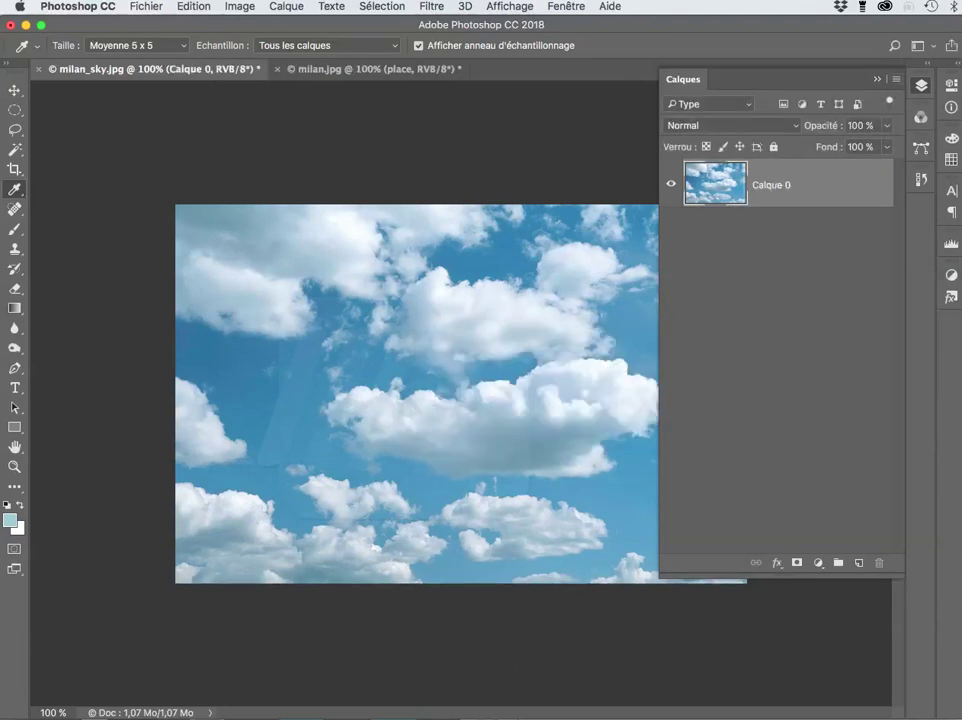
left_click(896, 79)
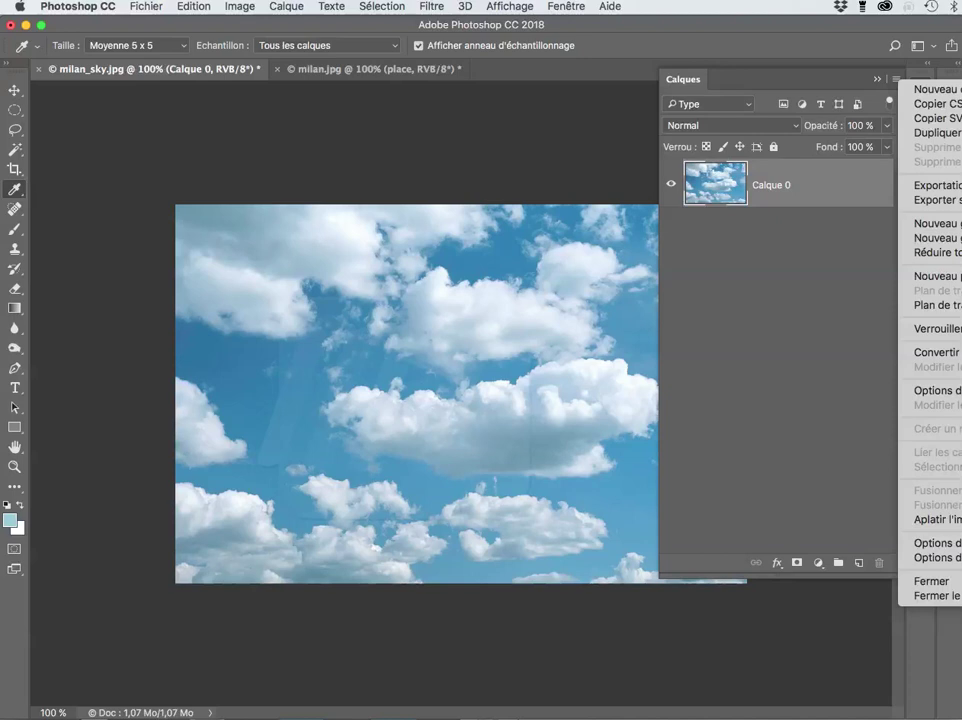
key("Escape")
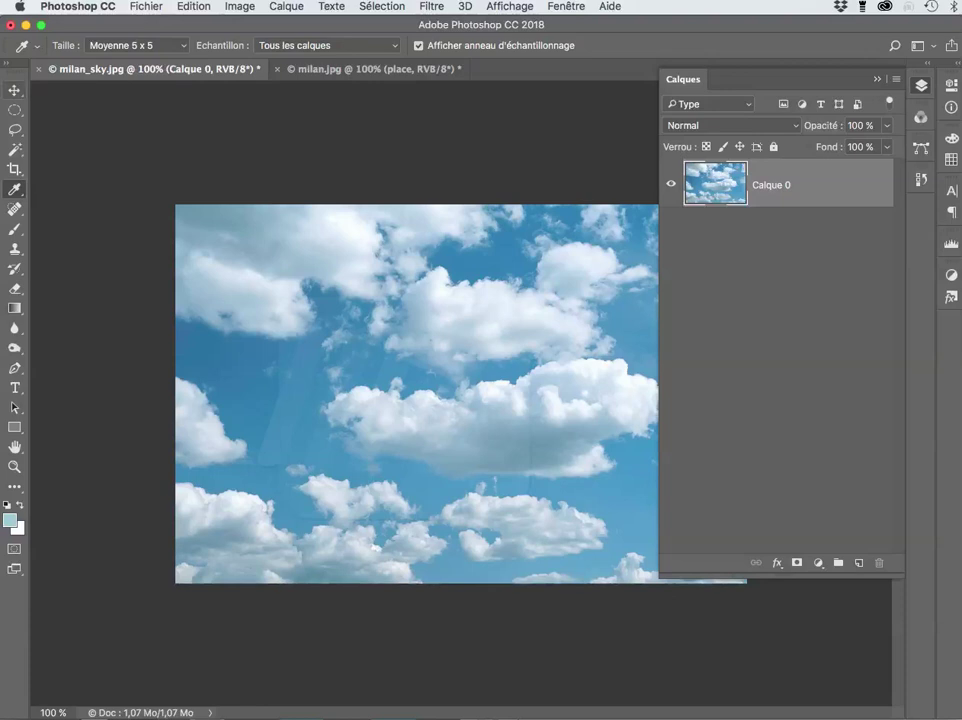
Copy the cloud layer into milan.jpg with the Move tool, placing it over the whole cathedral image.
key("v")
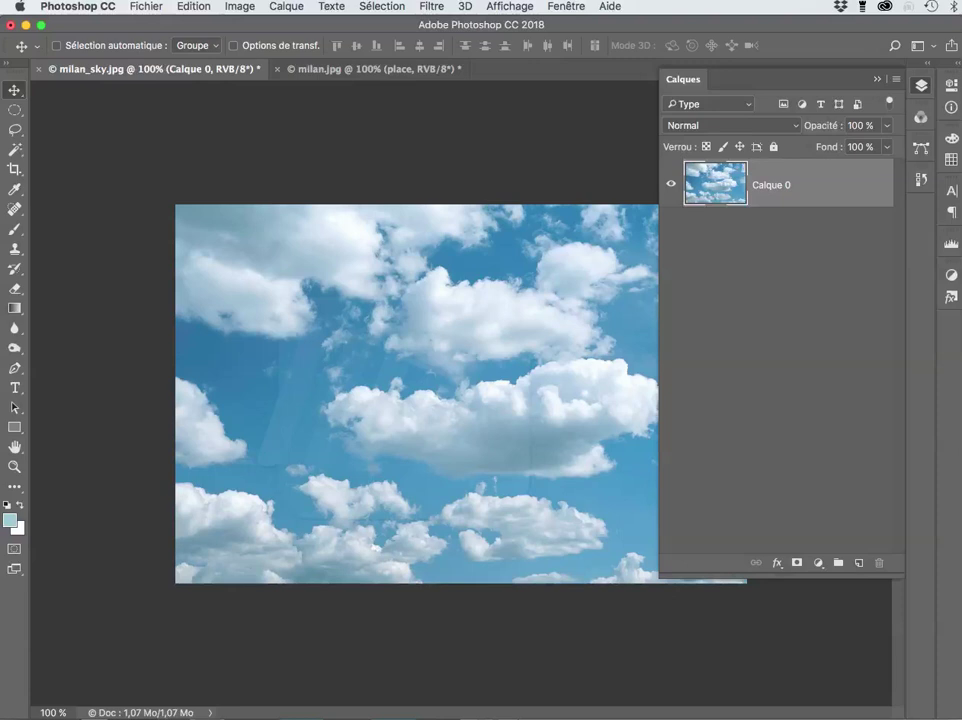
left_click_drag(468, 376, 418, 69)
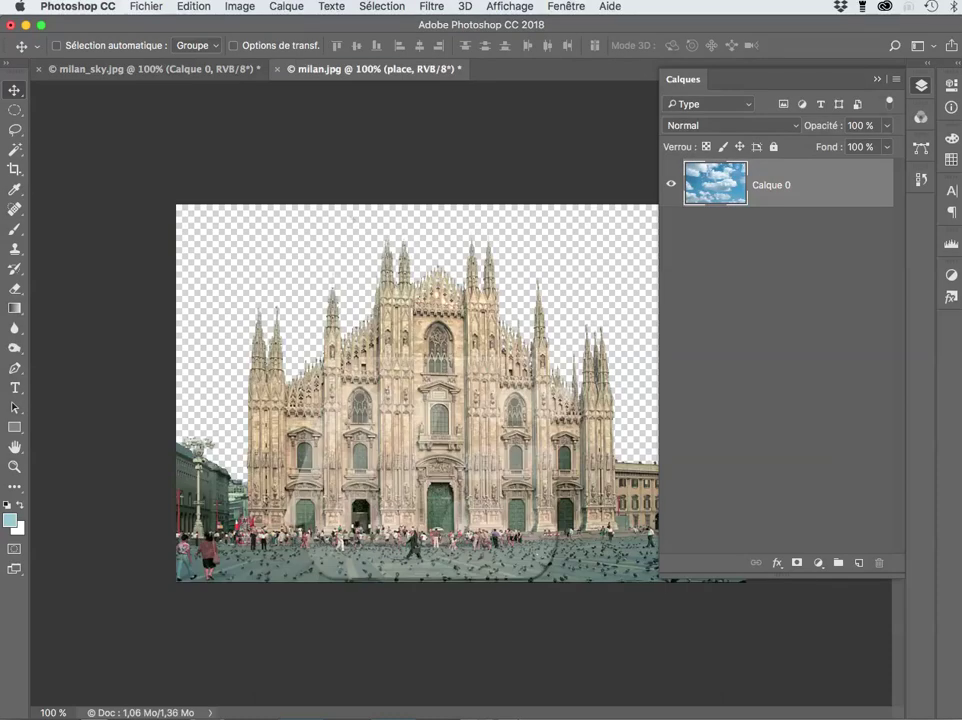
left_click_drag(418, 69, 440, 390)
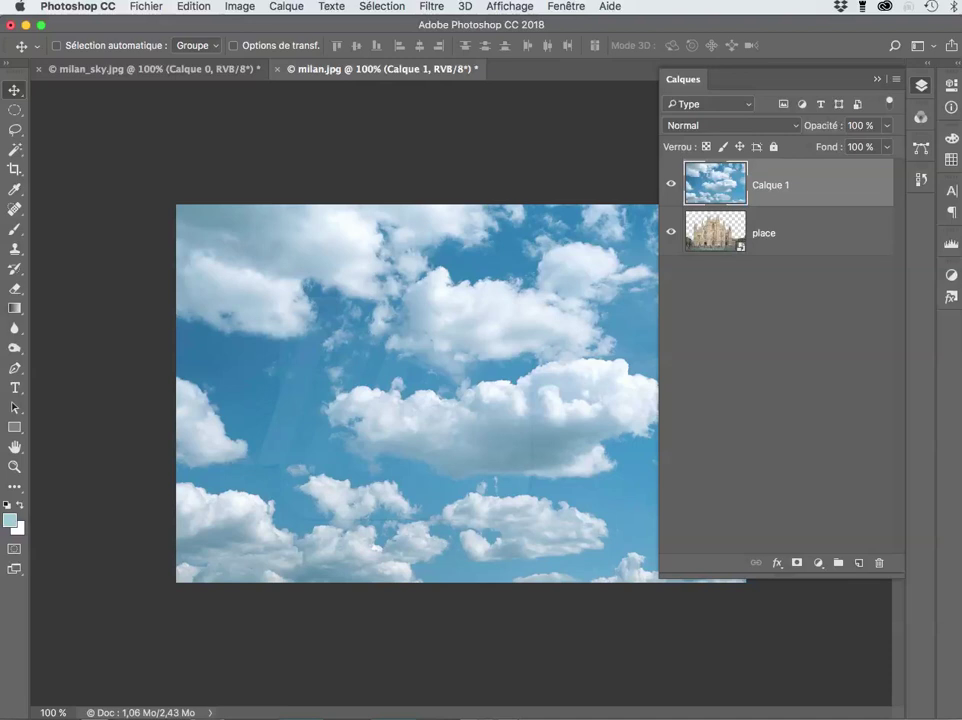
Rename the cloud layer as ciel and toggle its visibility to compare it with the cathedral beneath.
double_click(792, 184)
type("ciel")
left_click(776, 350)
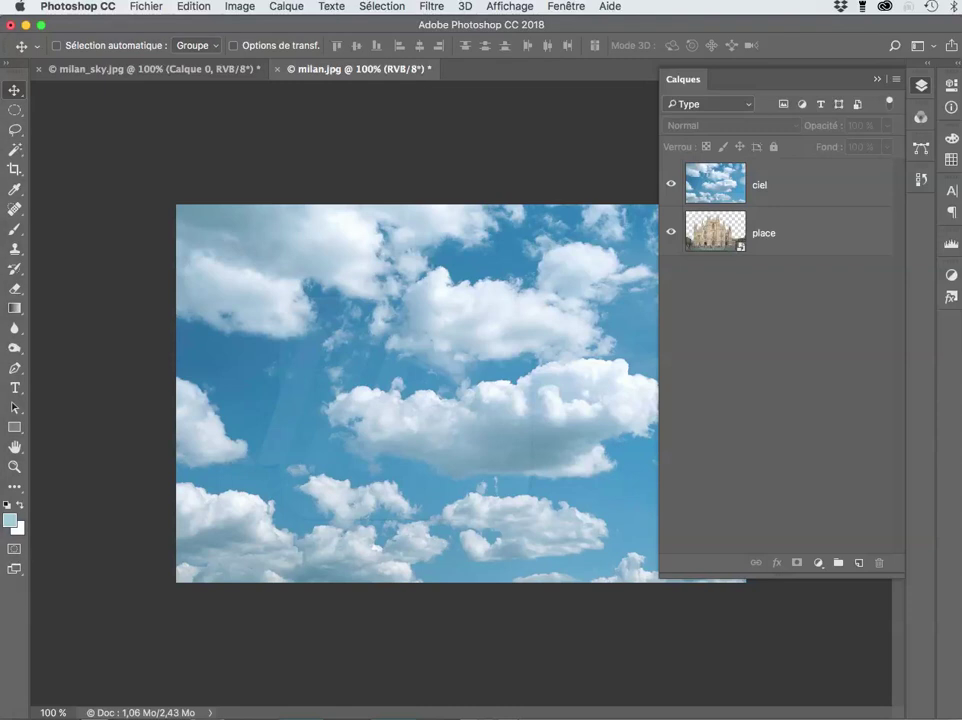
left_click(671, 184)
left_click(671, 184)
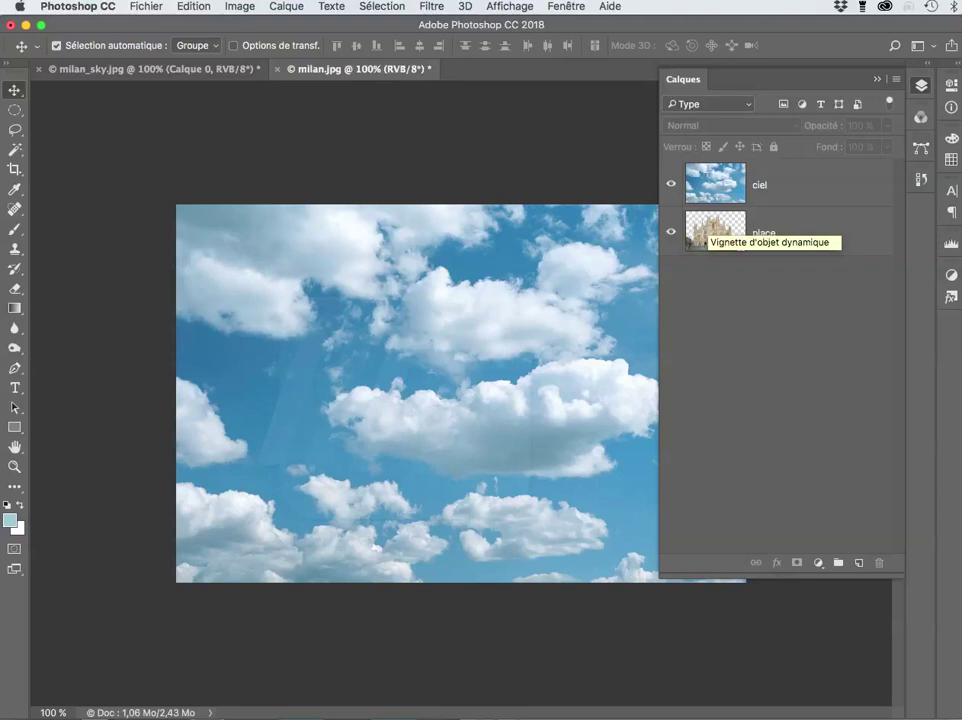
Load the place layer's outline as a selection and add an inverted mask to ciel that hides the clouds over the cathedral.
left_click(714, 231, "super")
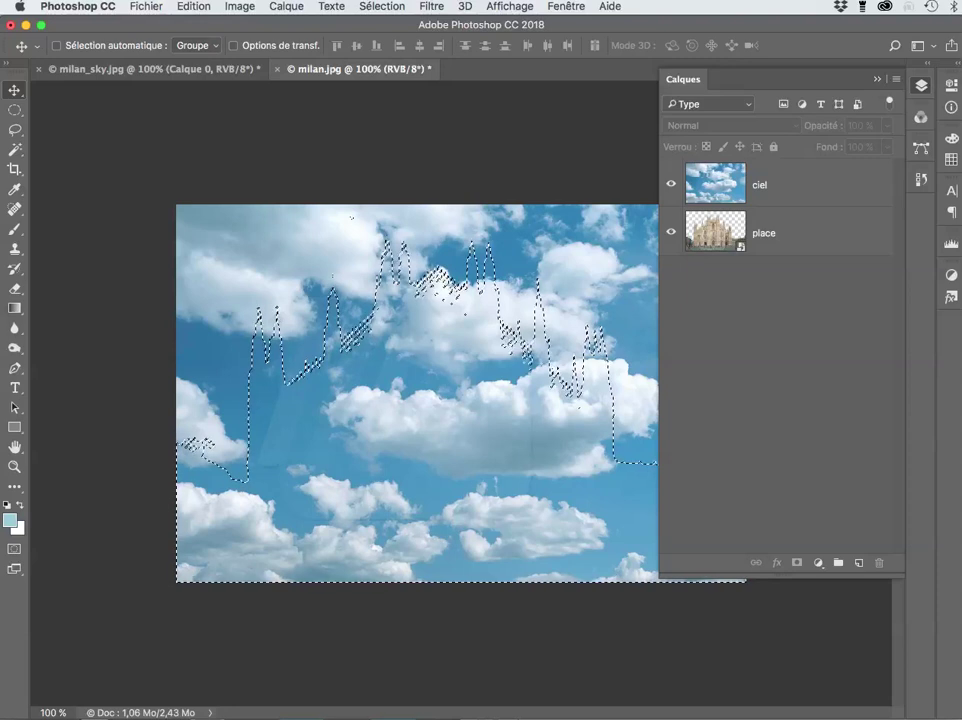
left_click(762, 185)
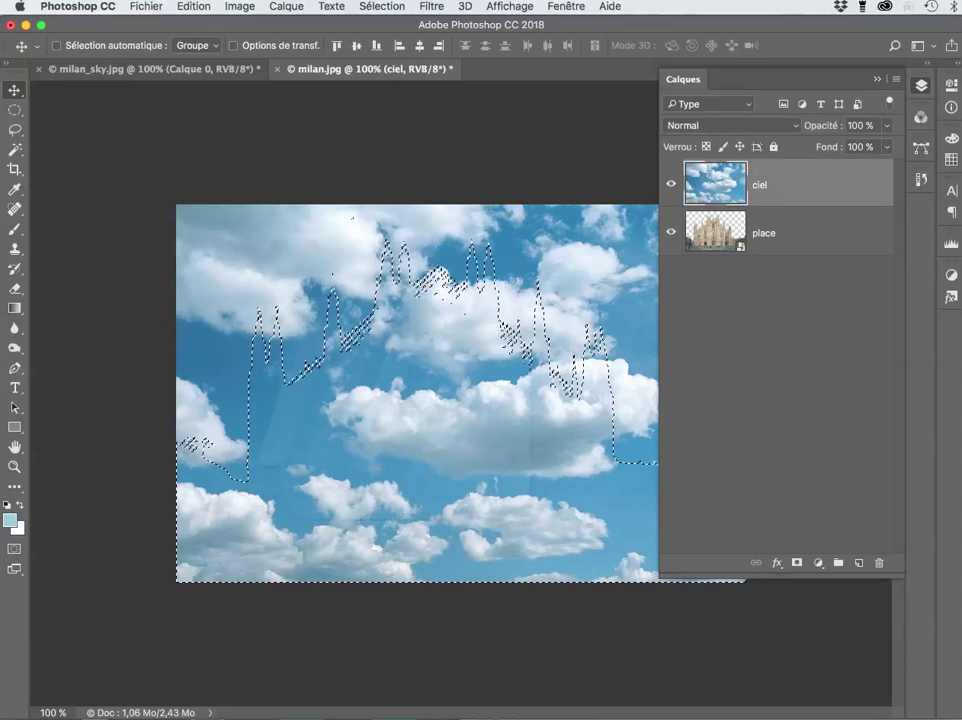
left_click(797, 563)
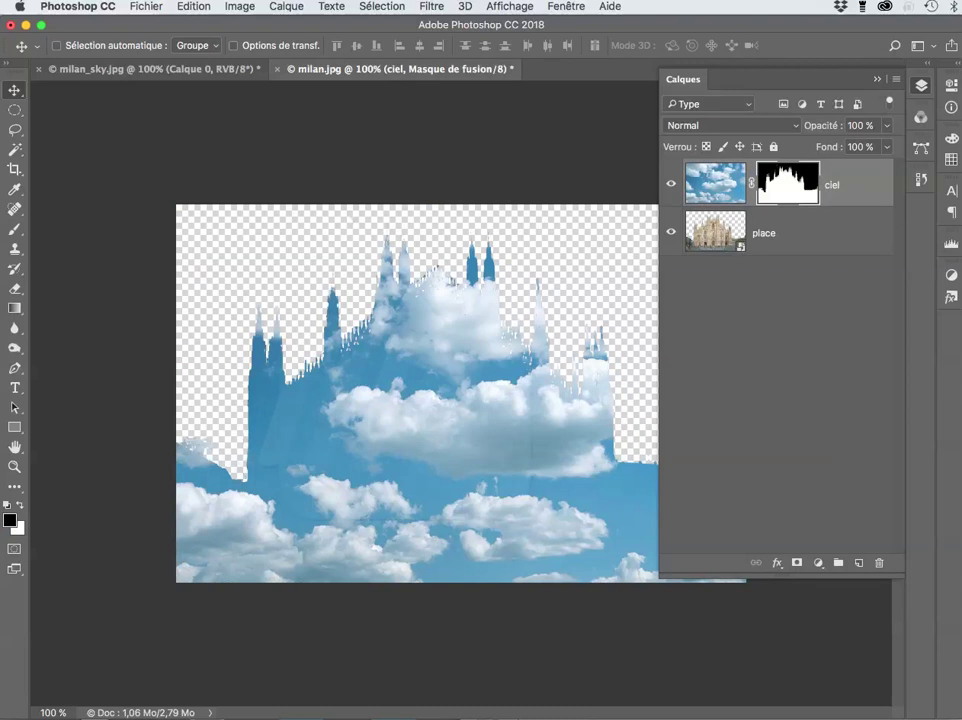
key("super+z")
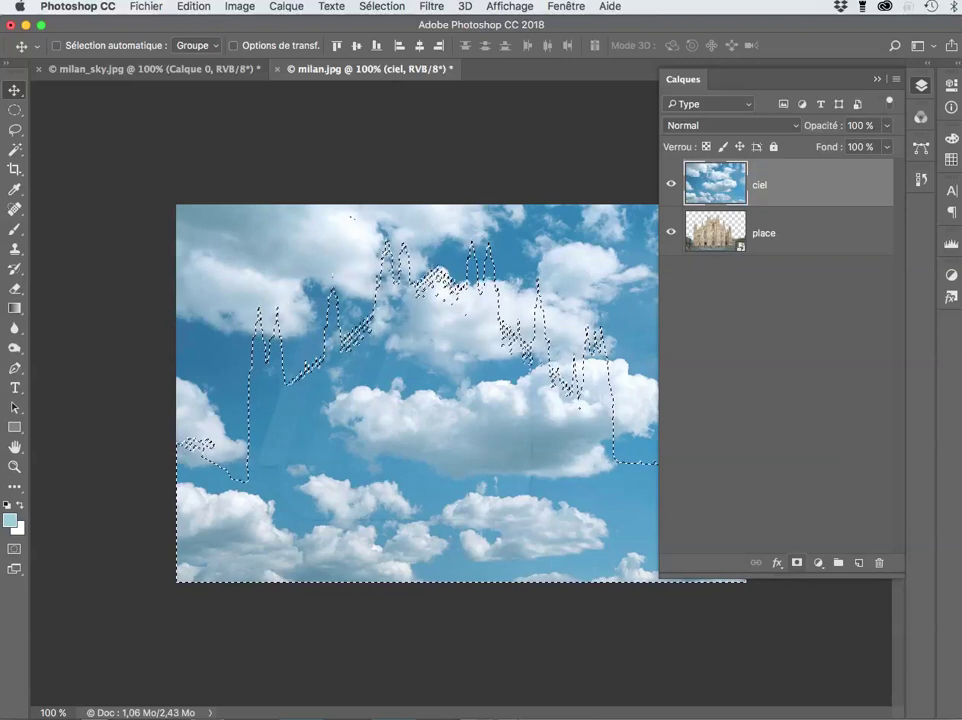
left_click(797, 563, "alt")
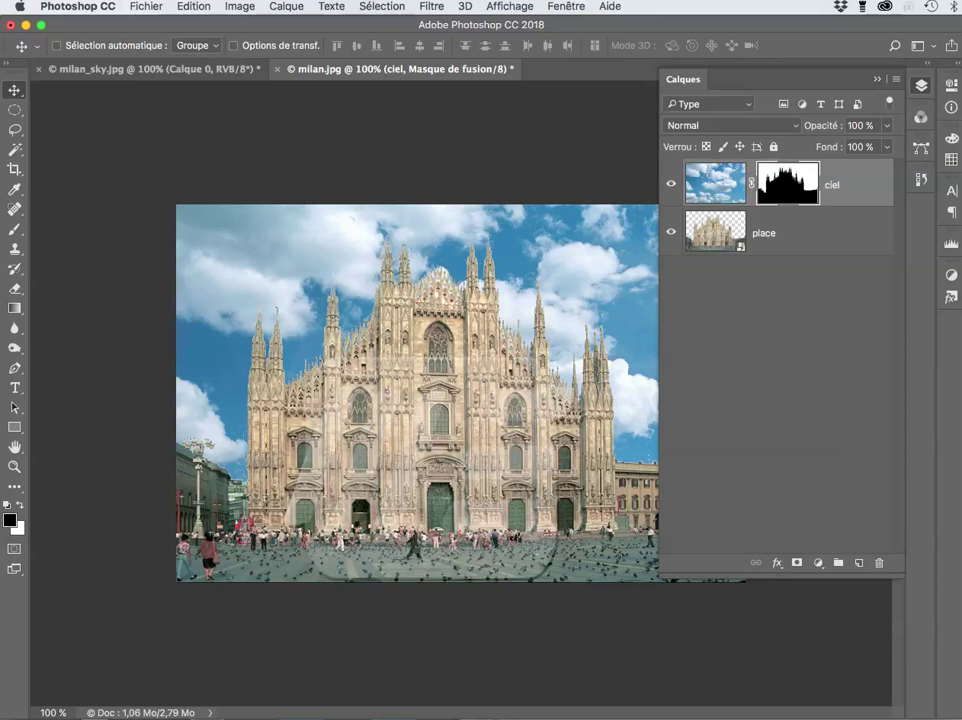
Convert the masked ciel layer into a smart object and collapse the layer list to view the whole composite.
right_click(857, 168)
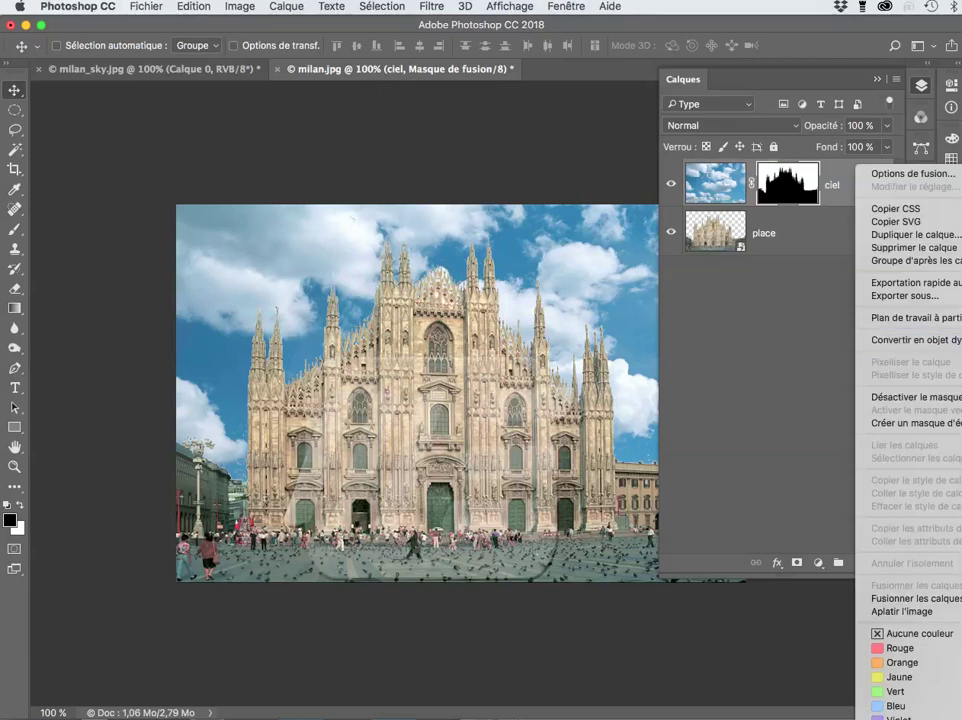
left_click(912, 340)
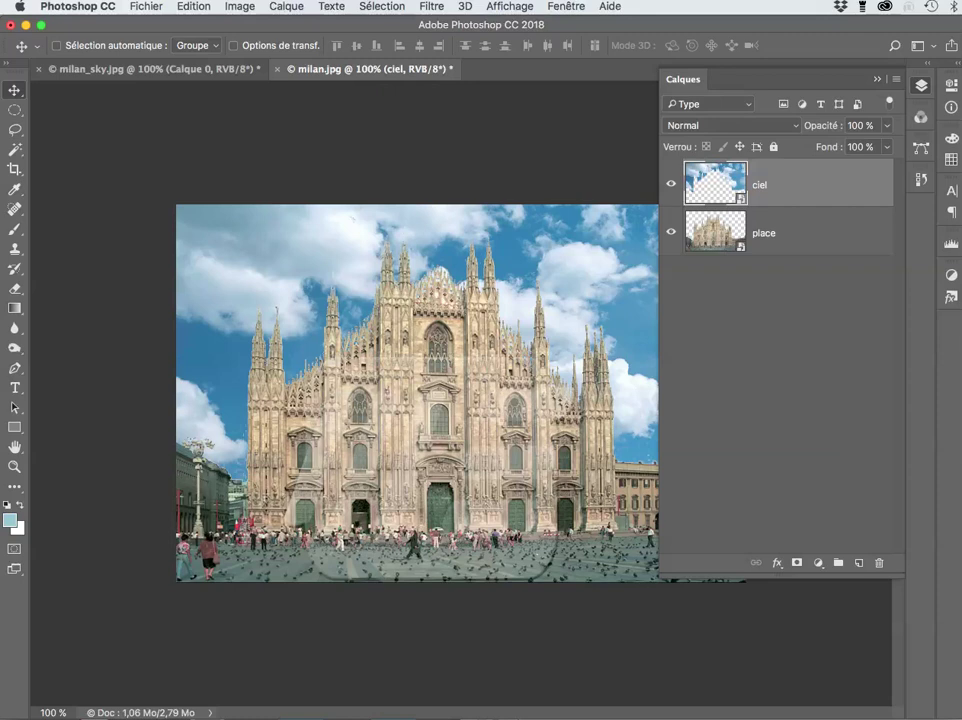
left_click(877, 79)
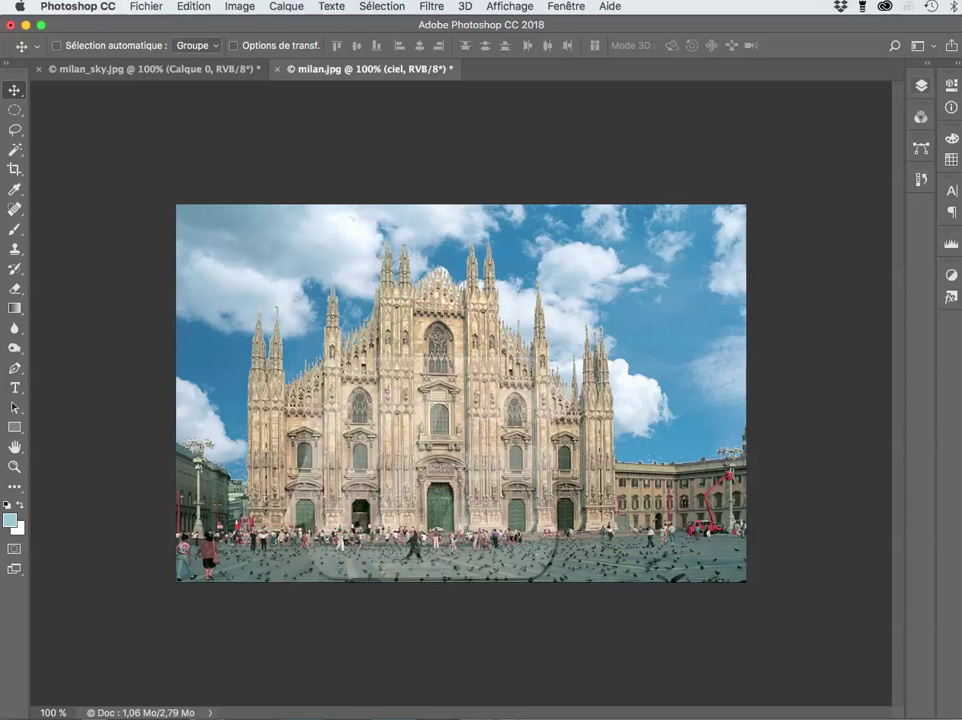
Open the contents of the ciel smart object for editing, keeping its embedded Adobe RGB (1998) profile.
key("F7")
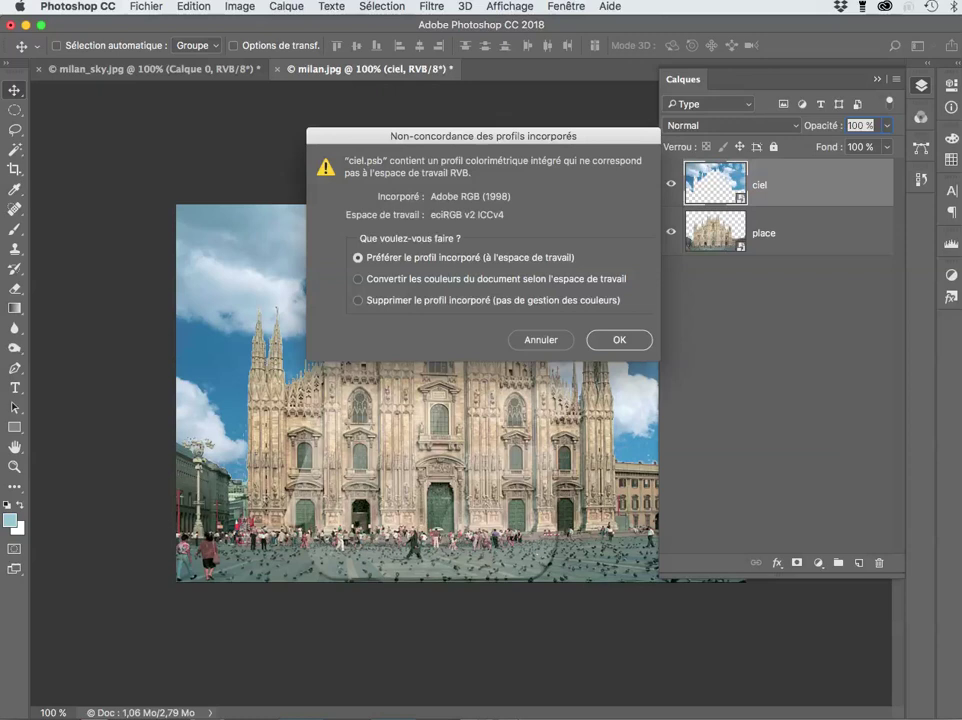
key("Return")
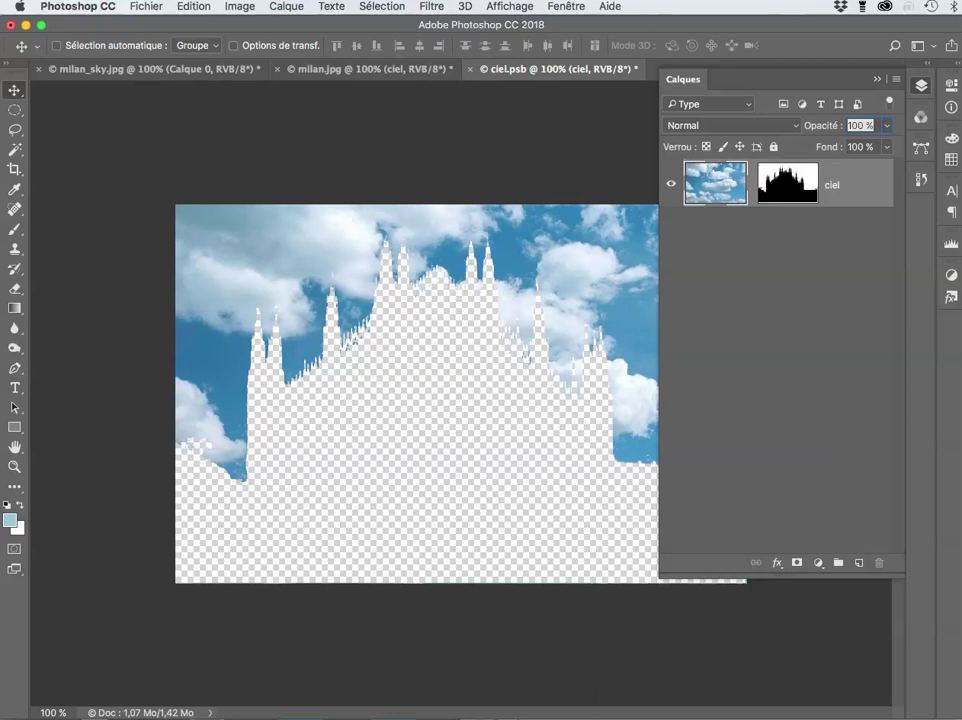
Enlarge the unlinked cloud image to about 118% around its centre and shift it slightly upward behind the fixed mask.
key("F7")
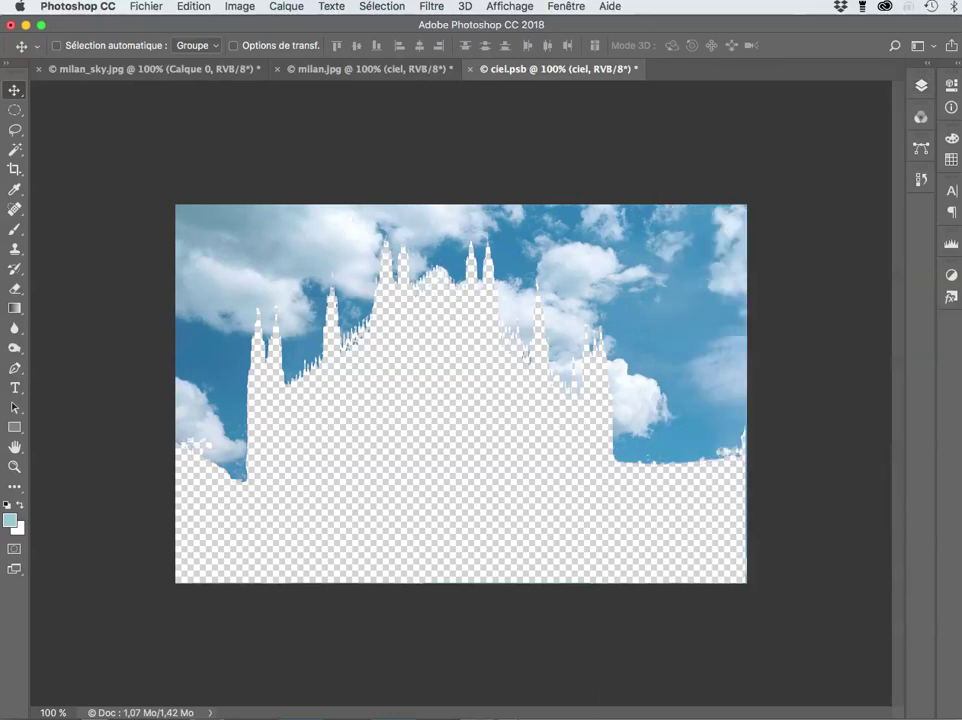
mouse_move(698, 271)
left_mouse_down()
mouse_move(709, 273)
mouse_move(698, 270)
left_mouse_up()
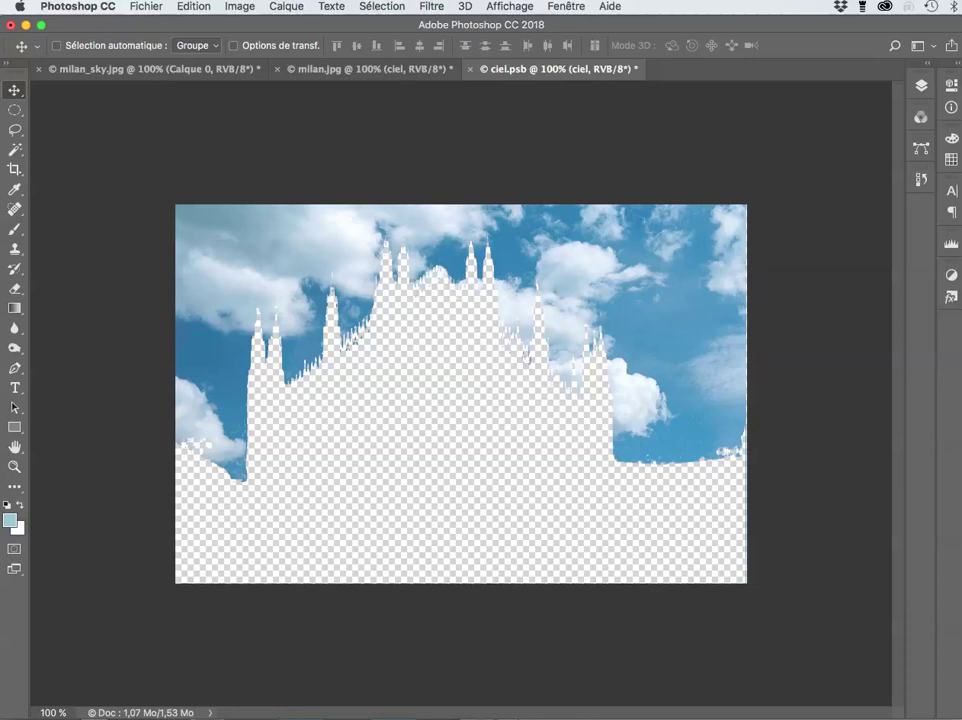
key("super+t")
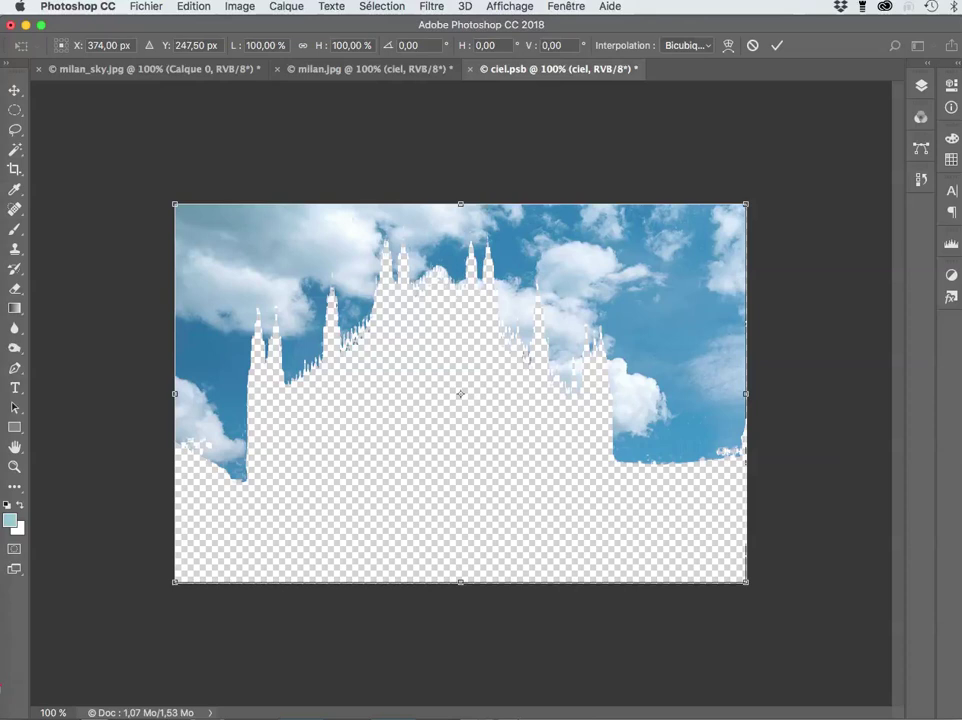
left_click_drag(746, 204, 796, 170)
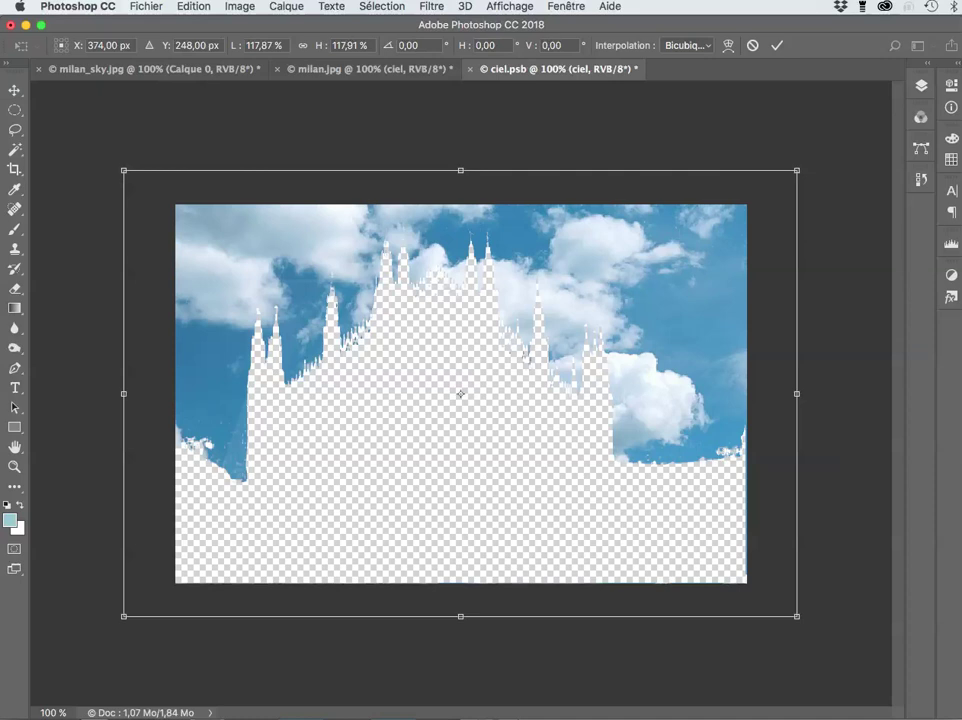
key("Return")
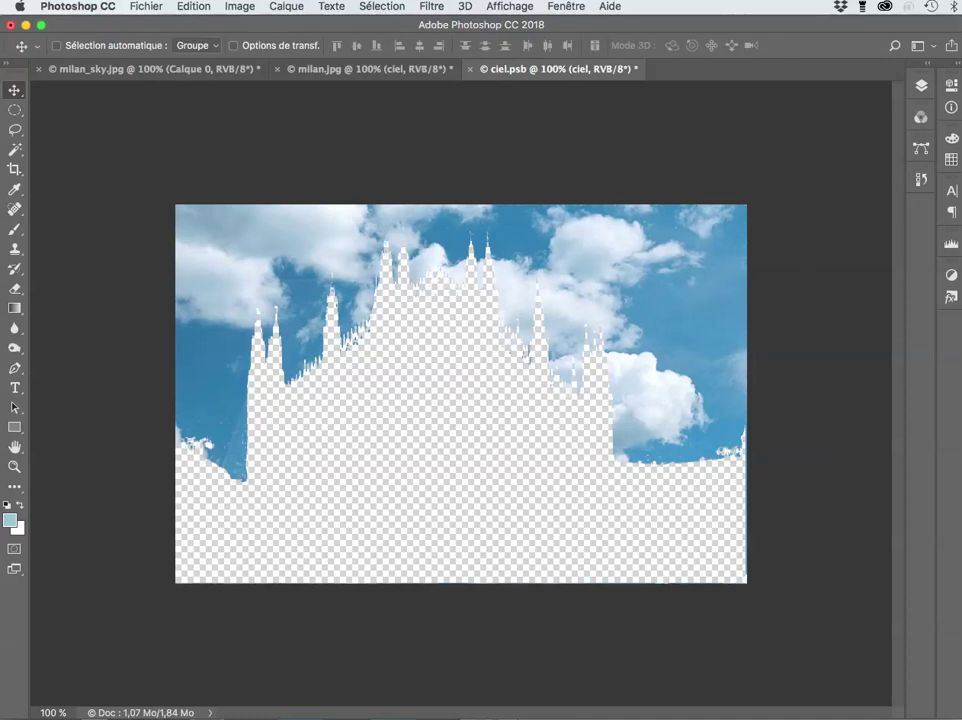
mouse_move(677, 239)
left_mouse_down()
mouse_move(687, 239)
mouse_move(643, 232)
mouse_move(655, 230)
mouse_move(662, 249)
mouse_move(668, 243)
mouse_move(666, 260)
mouse_move(672, 254)
left_mouse_up()
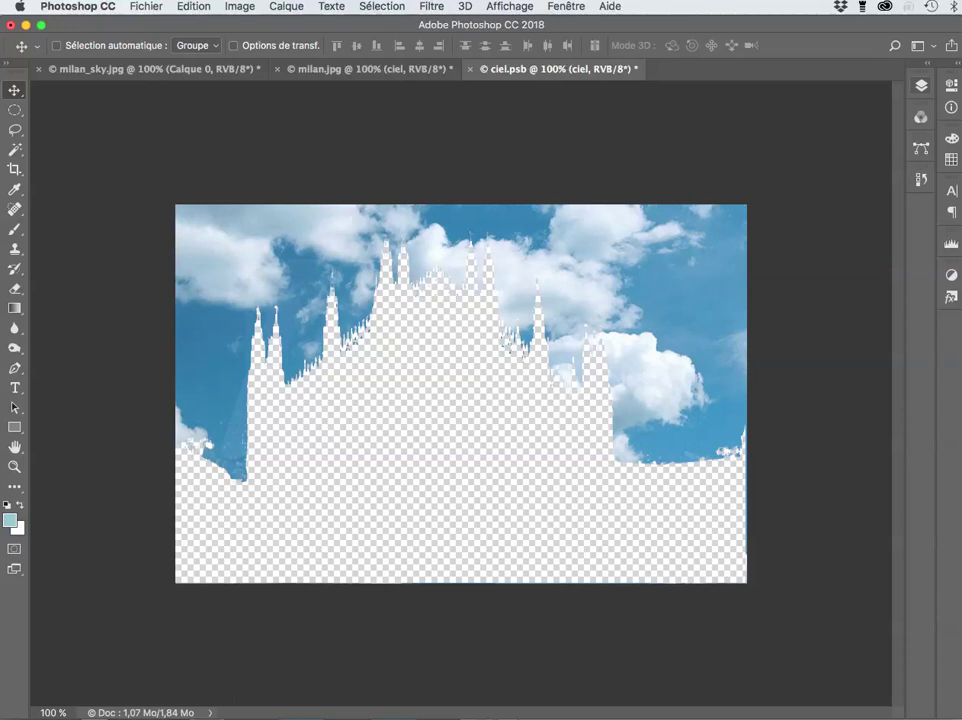
Relink the clouds to their mask, and save and close ciel.psb to update the milan.jpg composite.
left_click(921, 86)
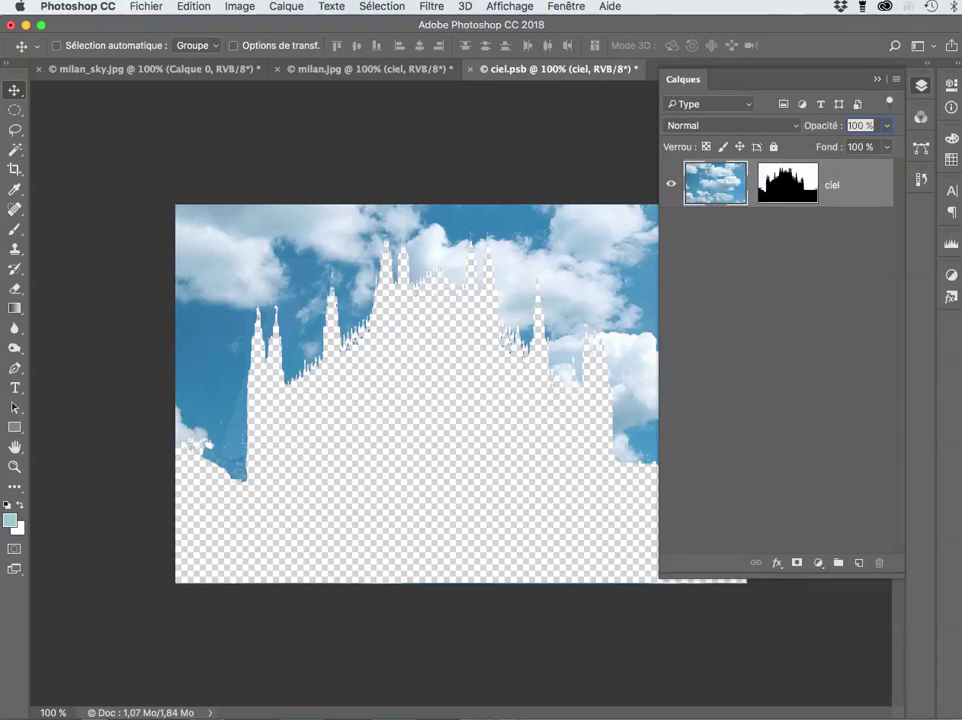
left_click(751, 184)
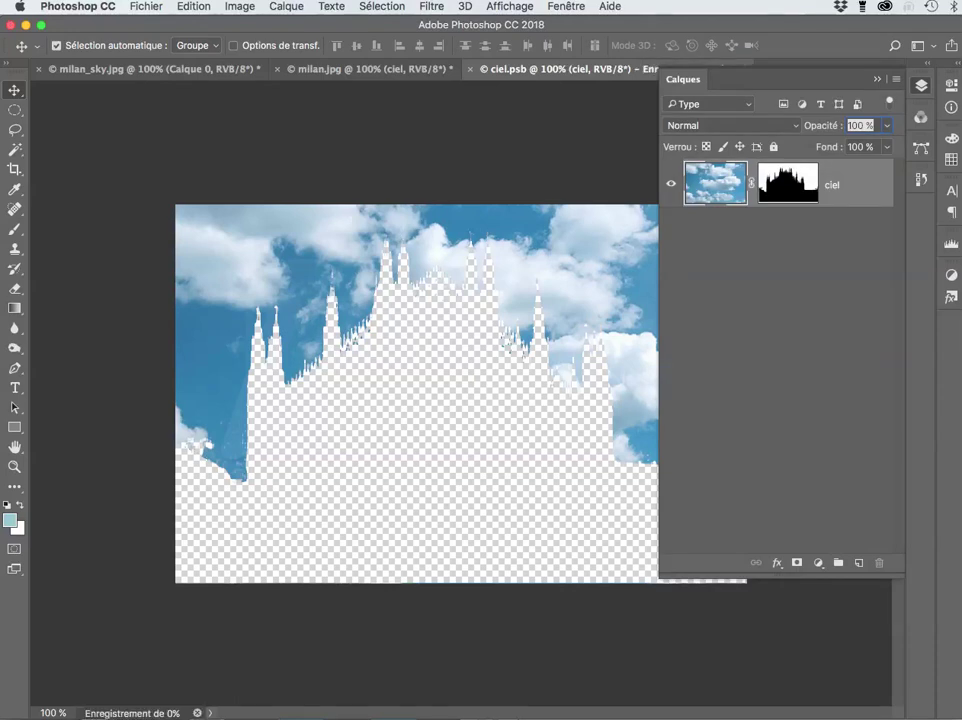
key("super+w")
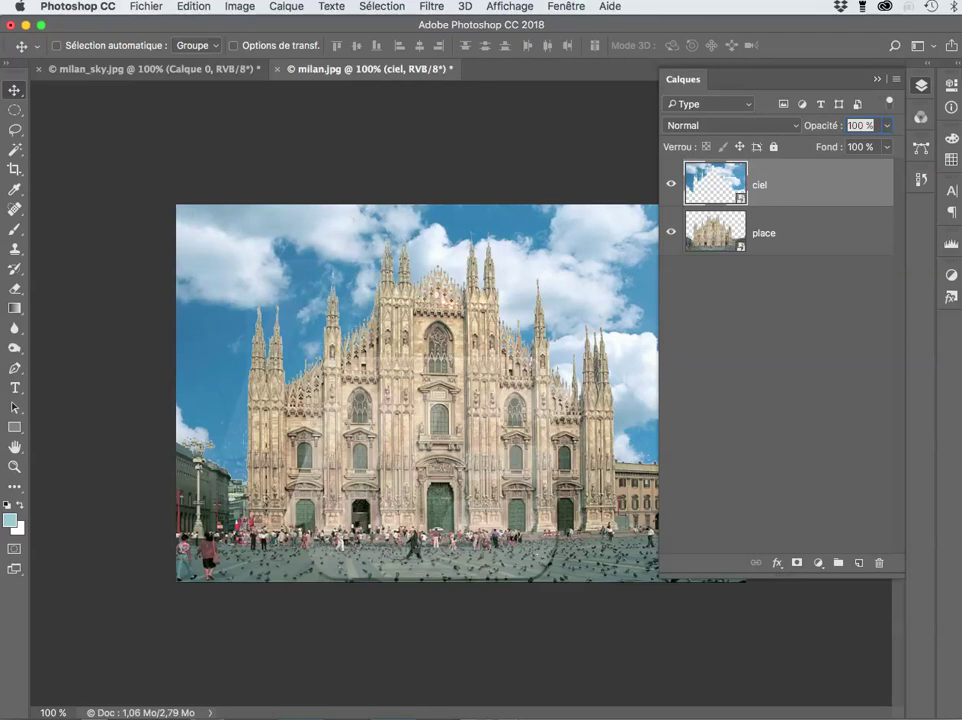
left_click(877, 79)
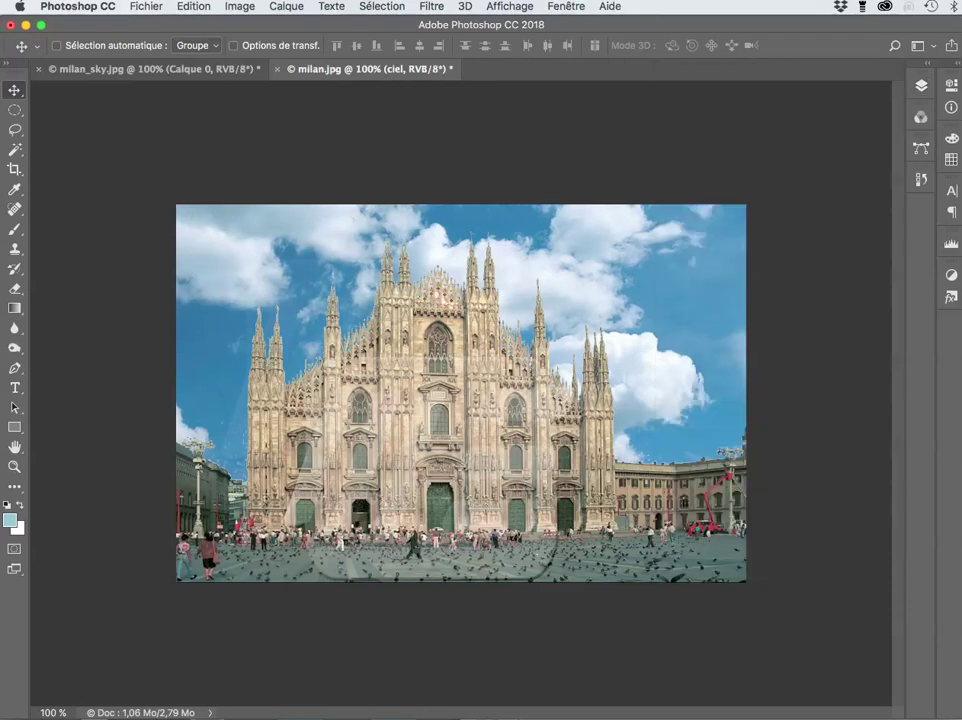